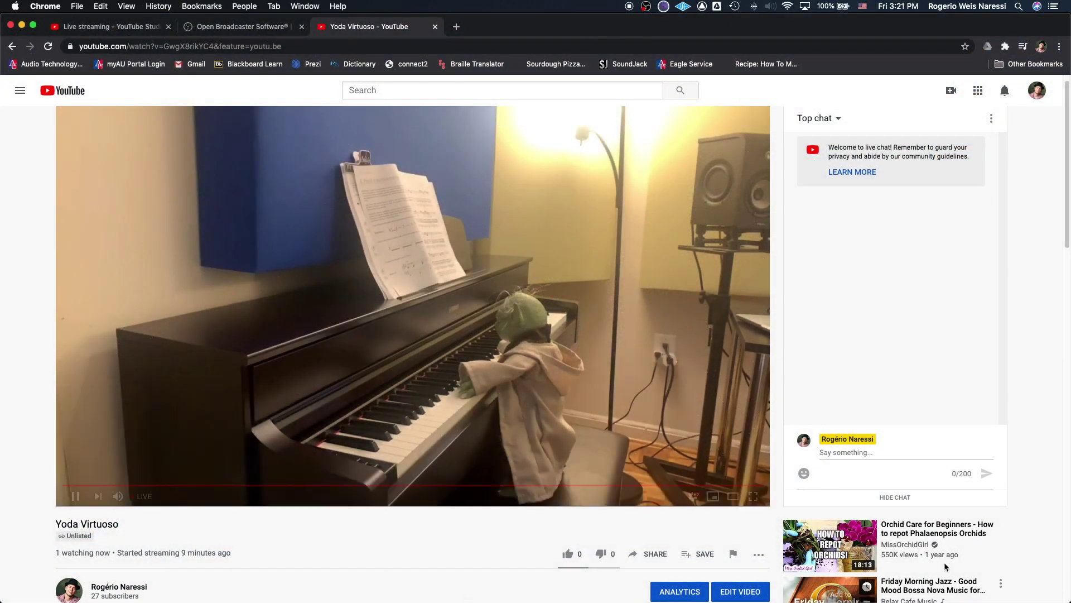
Click into the 'Say something...' live chat box beside the Yoda Virtuoso stream
left_click(875, 452)
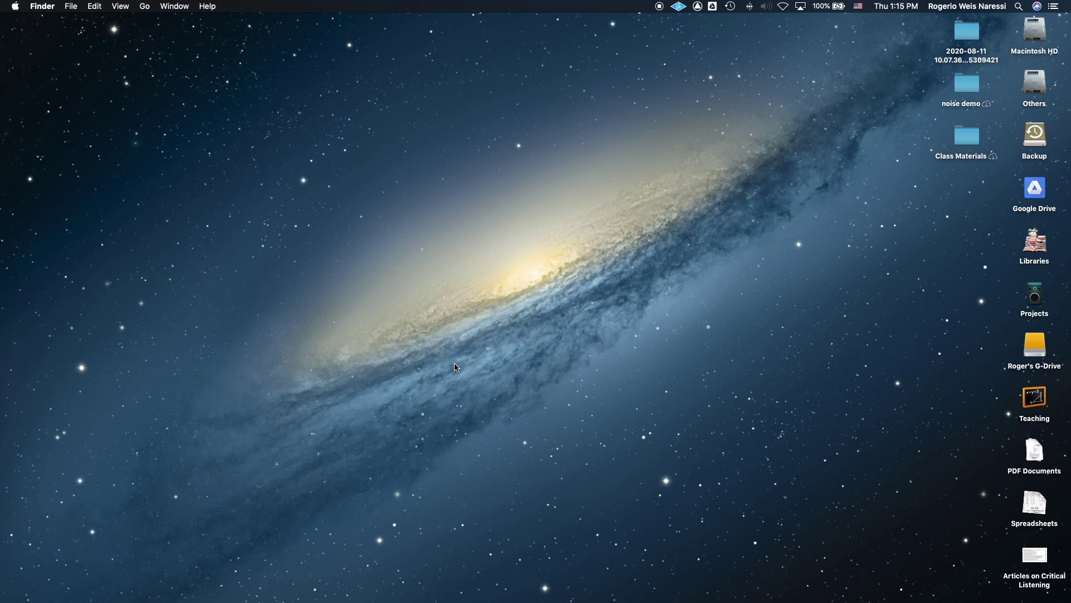
Launch Loopback from the Dock to show the Mic Enhancer virtual device
left_click(585, 583)
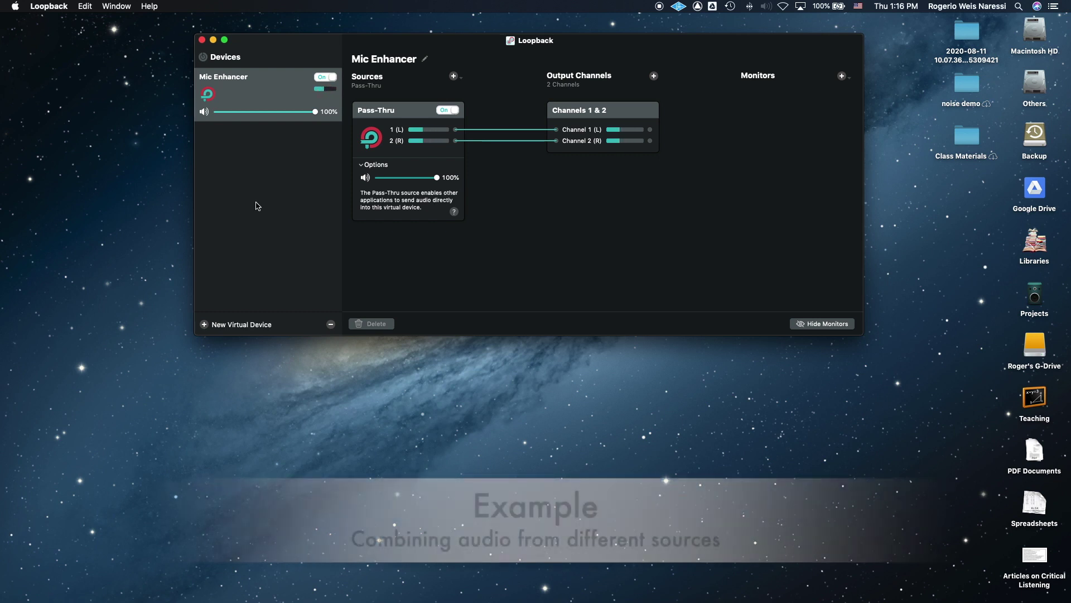
Create a new virtual device named 'Mic + Music Players'
left_click(204, 325)
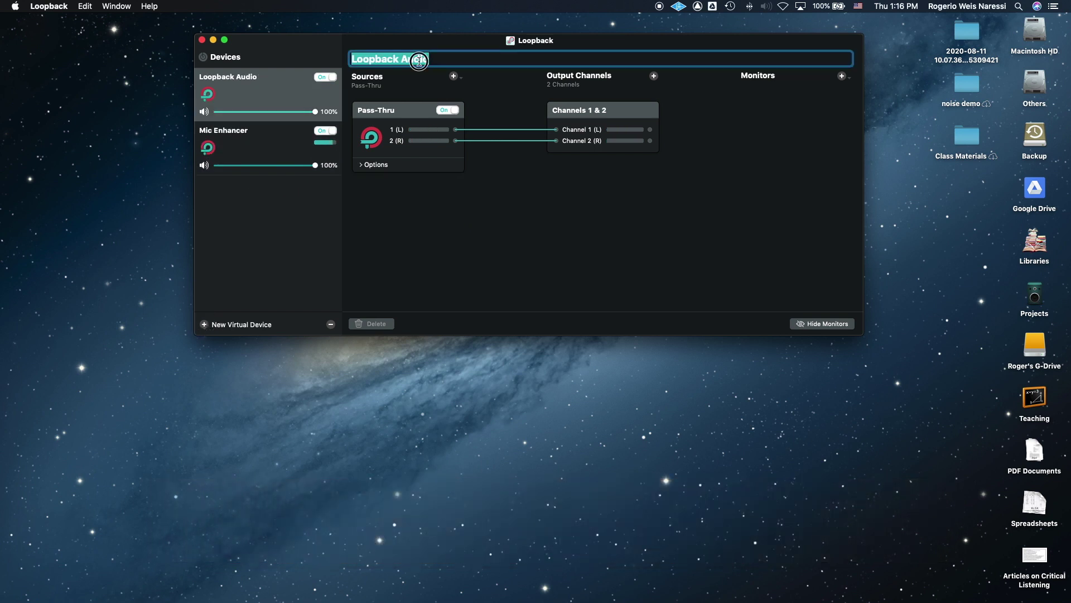
type("Mic")
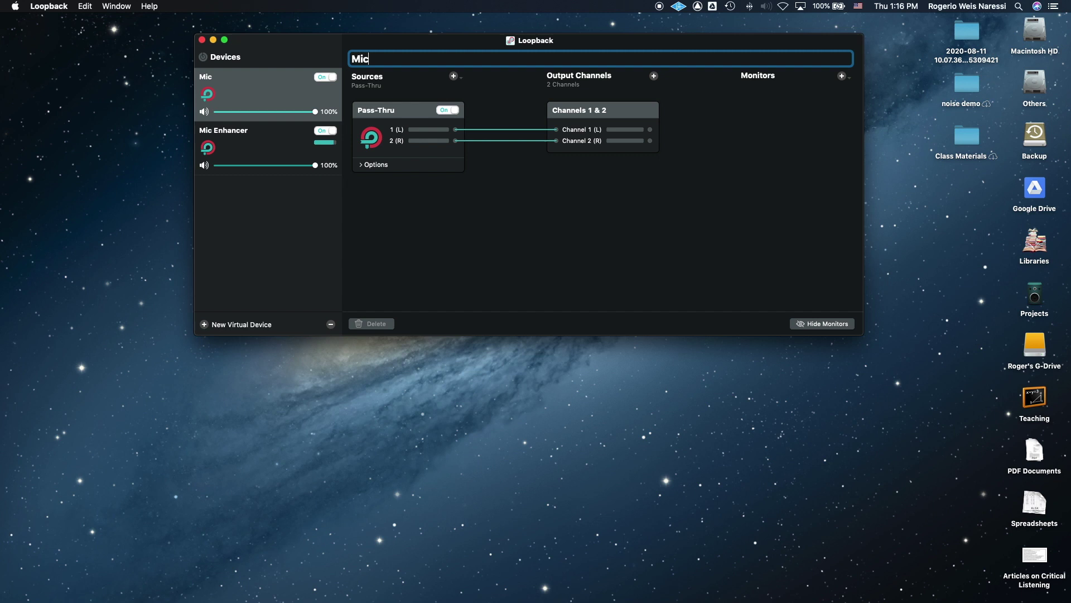
type(" + Music Players")
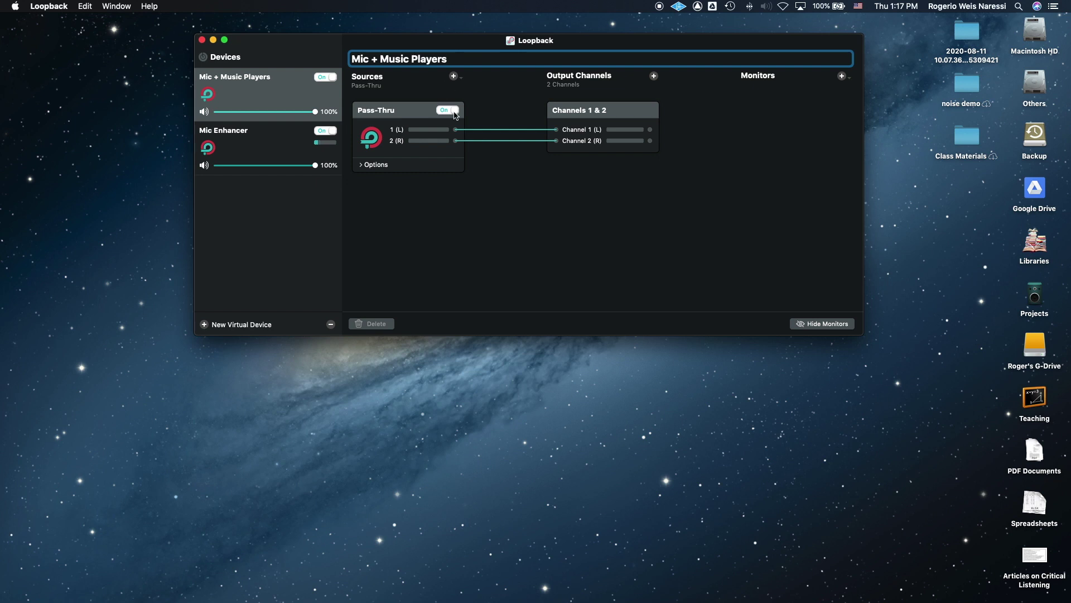
left_click(456, 231)
Add Universal Audio Thunderbolt as a source, replacing its 1 (L) wire with 2 (R) to Channel 1 (L)
left_click(454, 76)
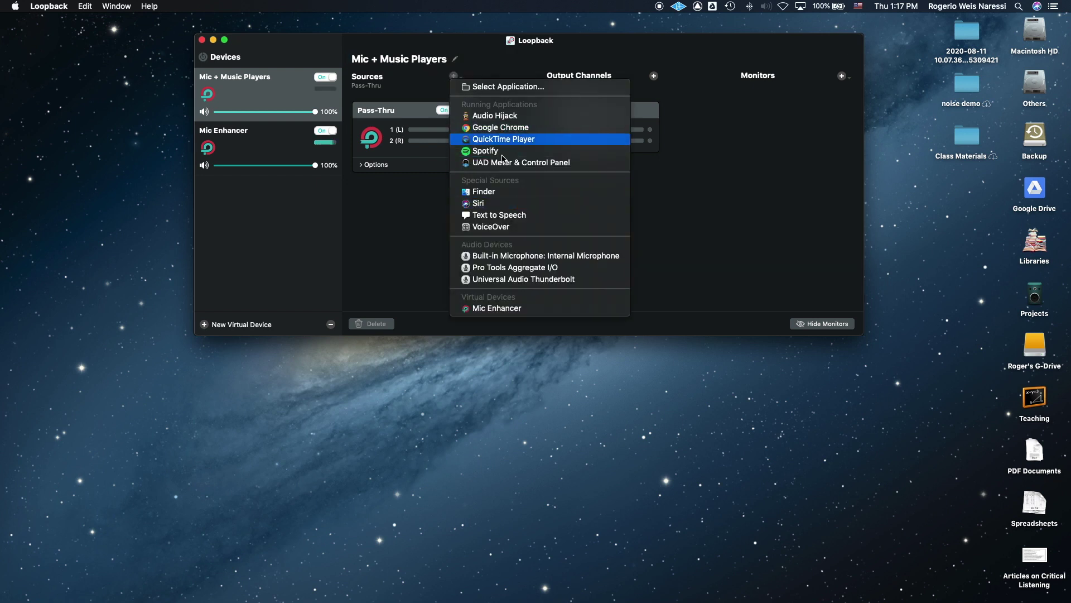
left_click(534, 279)
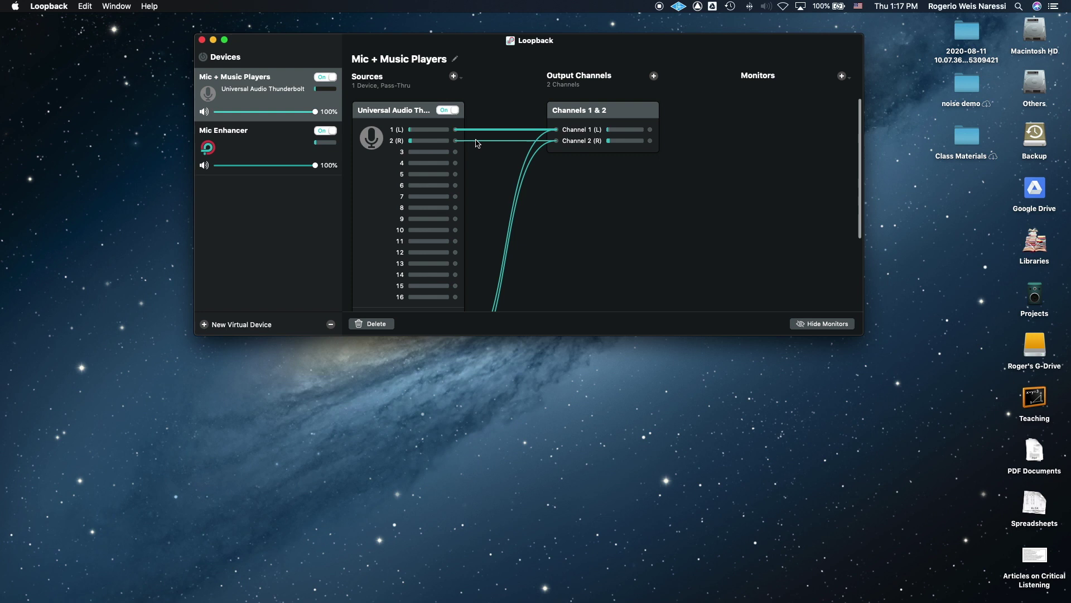
left_click(383, 324)
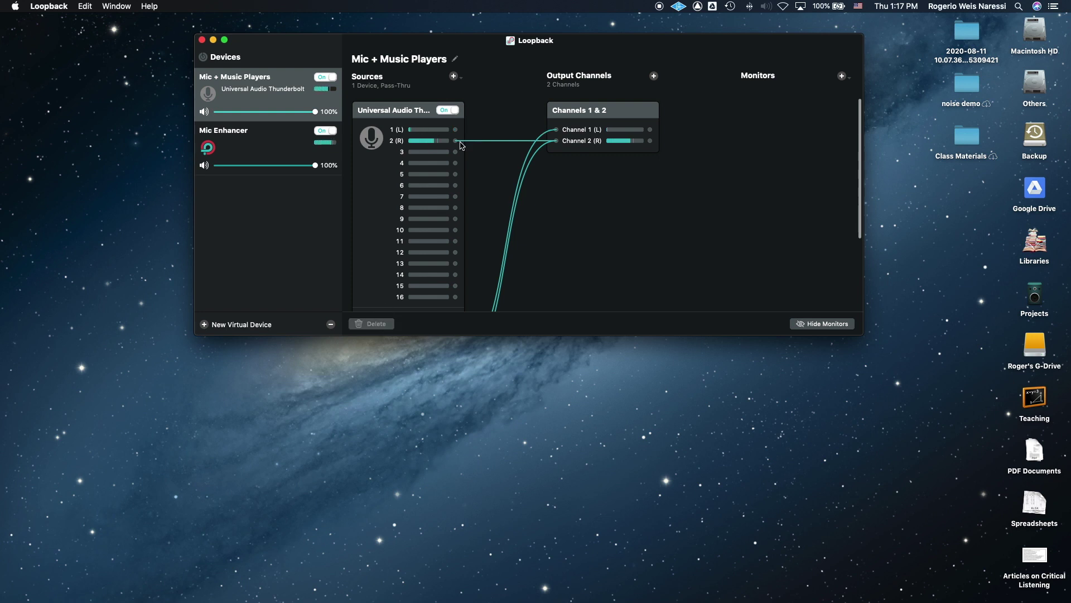
left_click_drag(455, 140, 557, 130)
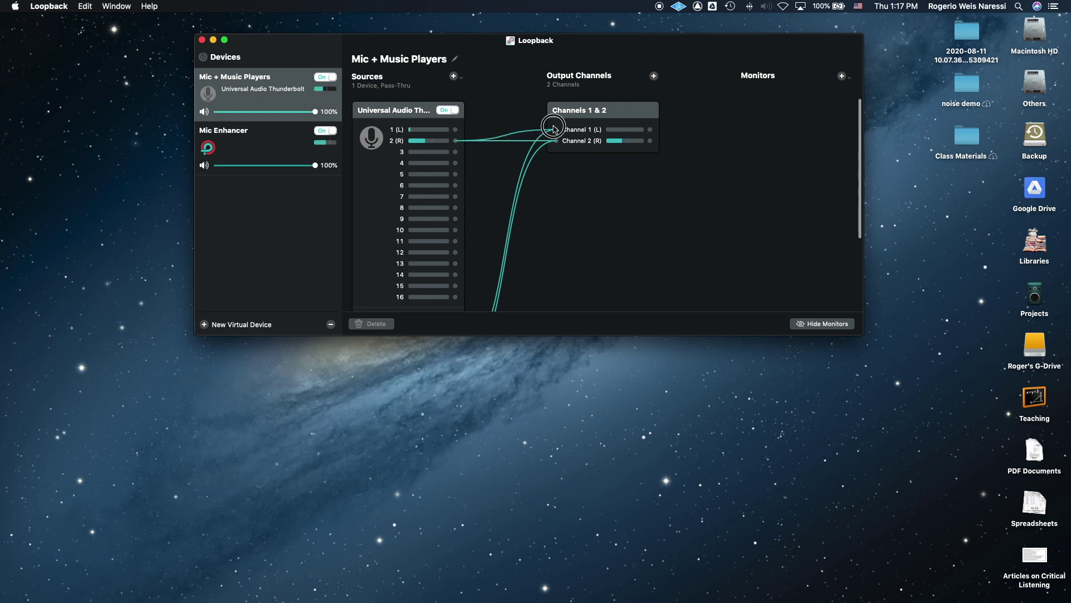
Add Spotify and Google Chrome as sources of the device
left_click(454, 76)
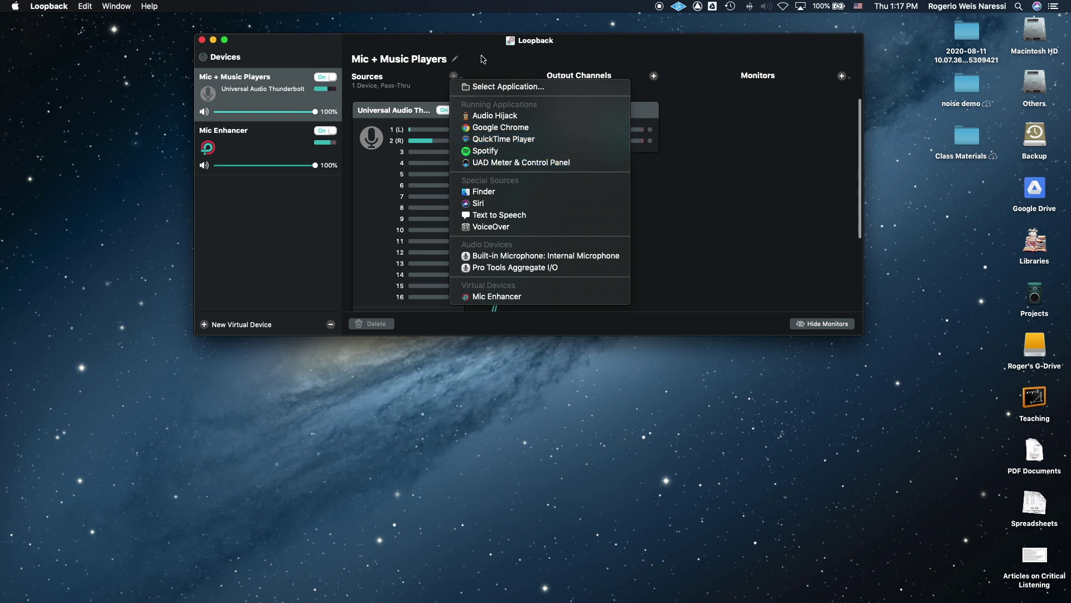
left_click(501, 151)
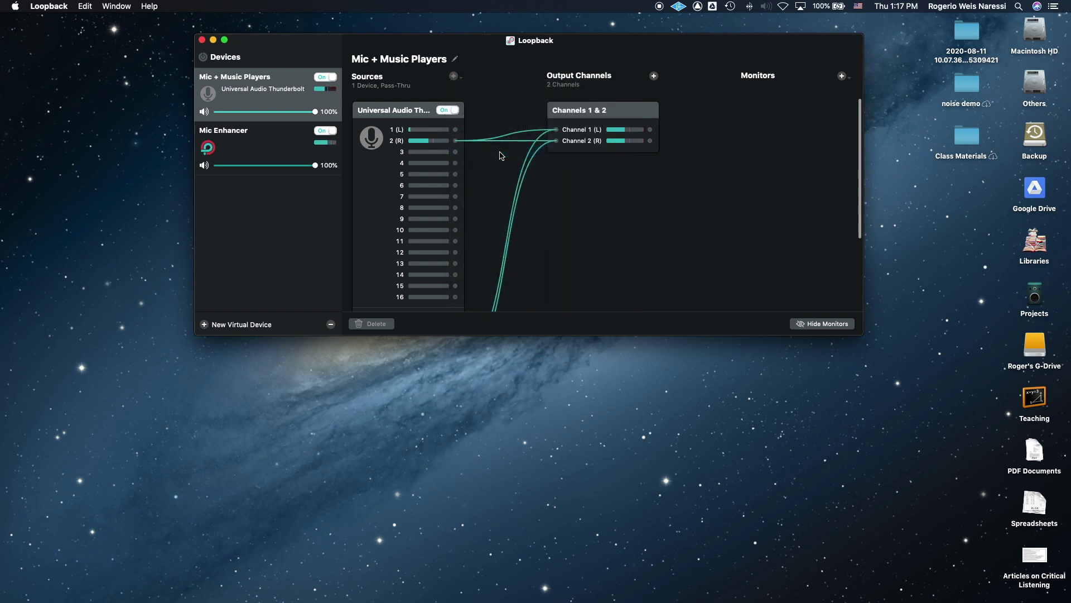
left_click(453, 76)
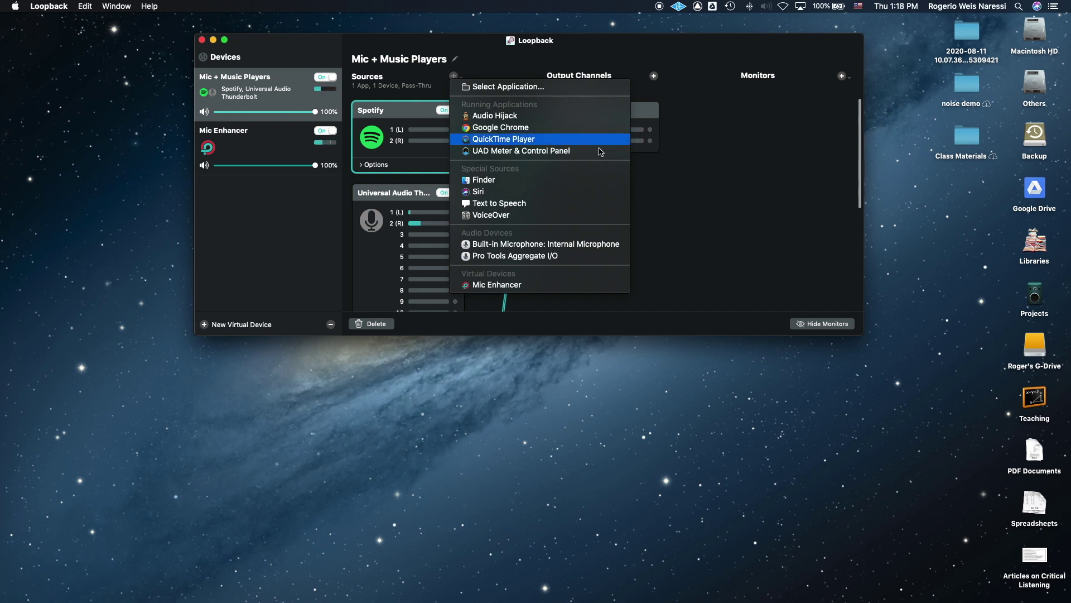
left_click(518, 129)
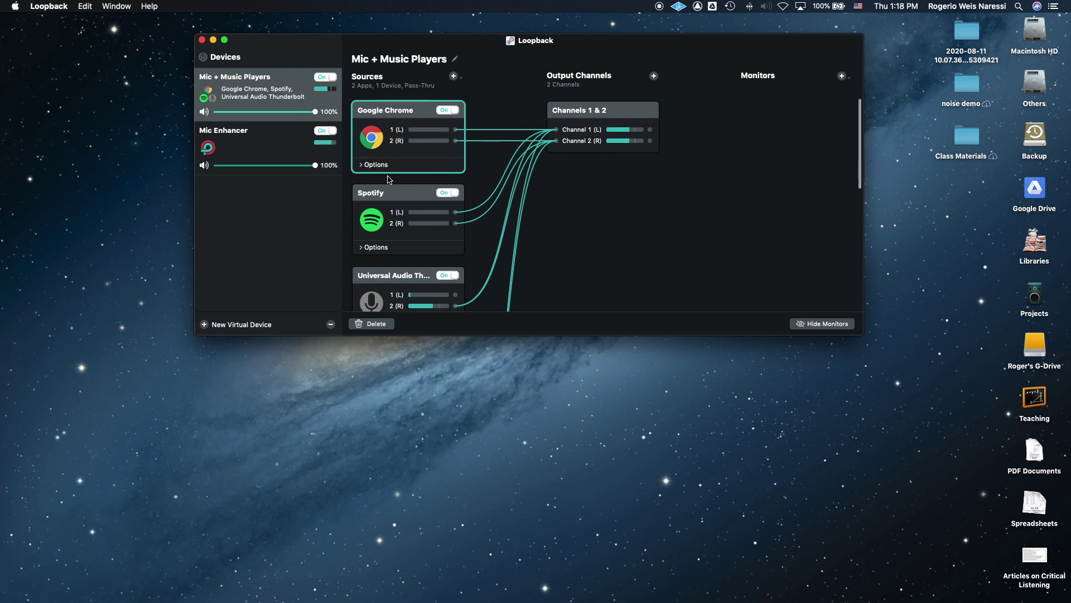
Uncheck 'Mute when capturing' in the Google Chrome source's options
left_click(361, 165)
left_click(369, 179)
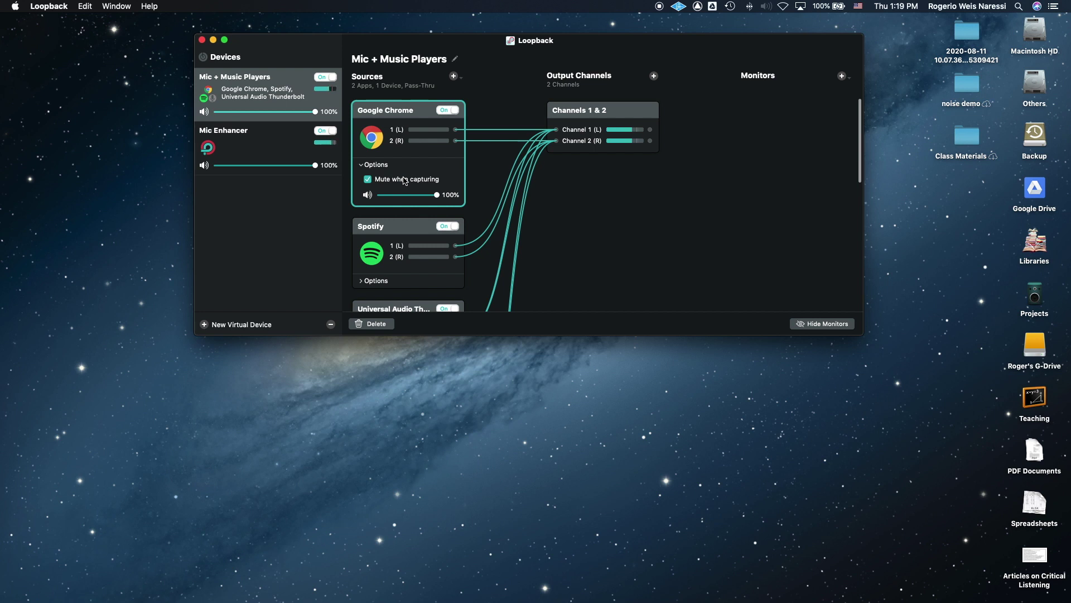
left_click(368, 179)
left_click(374, 280)
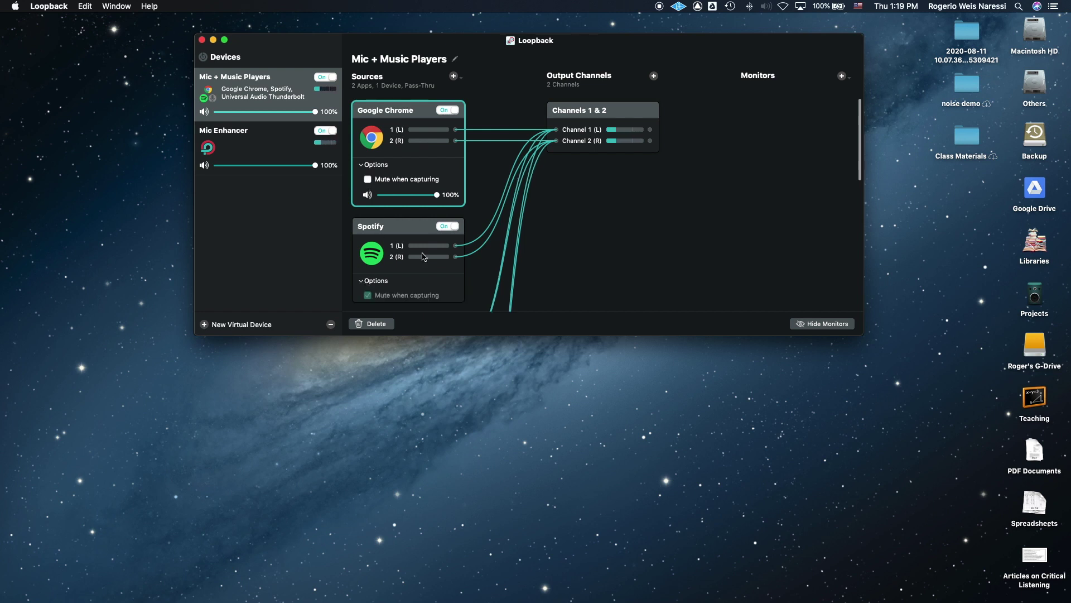
scroll(424, 256, "down", 2)
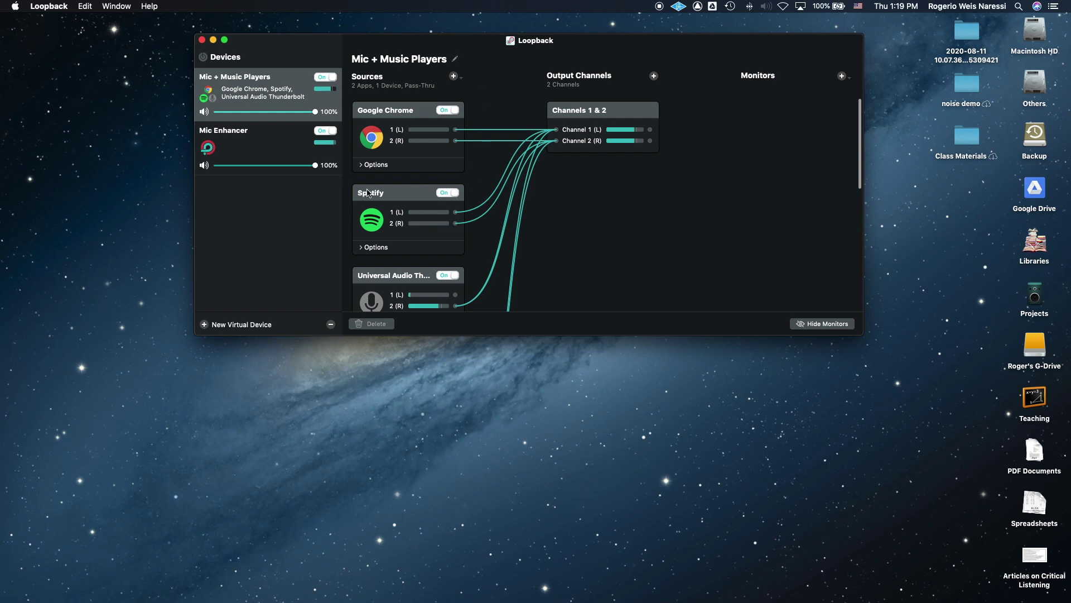
Go to rogueamoeba.com in Chrome and browse the Loopback product page
left_click(310, 583)
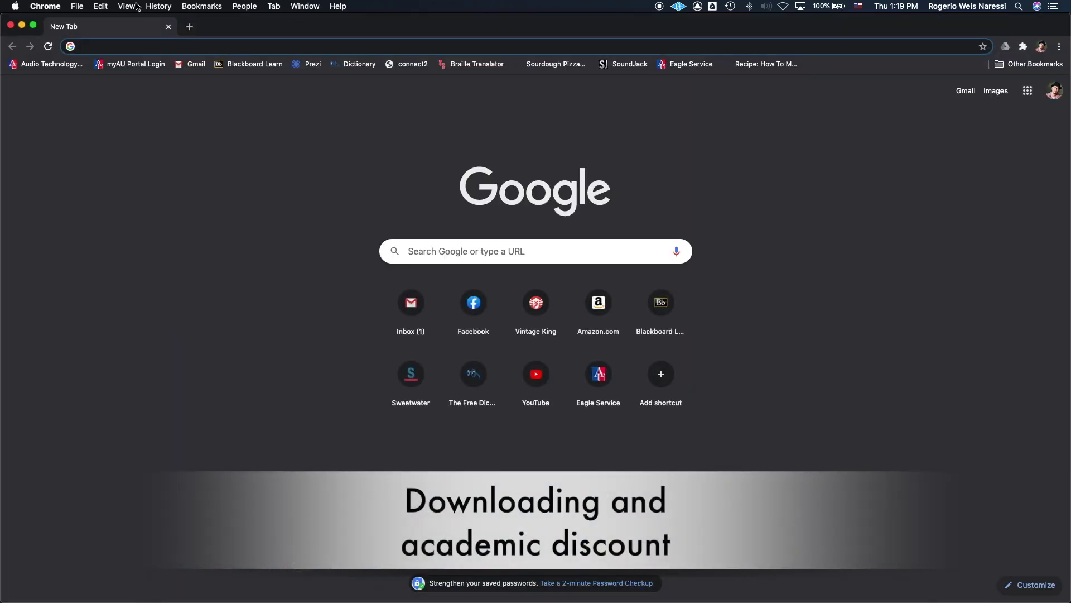
type("rogue")
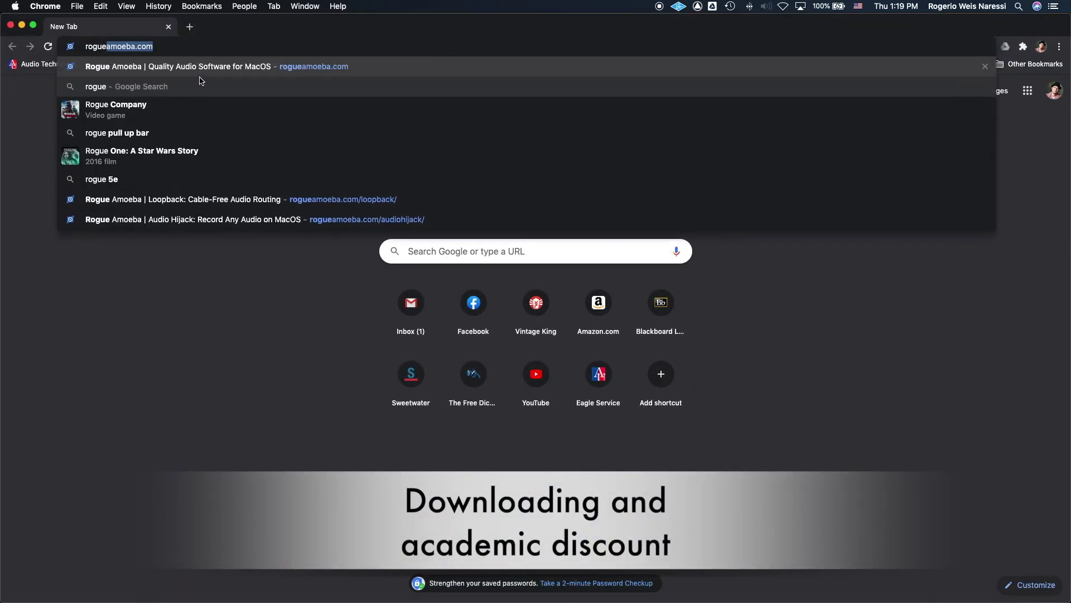
key("Return")
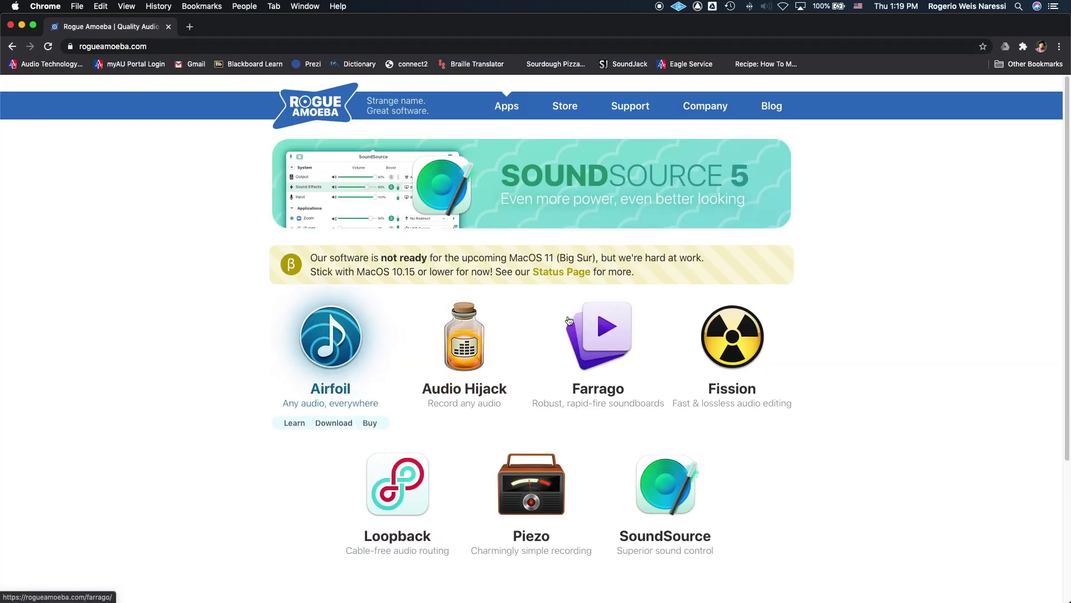
scroll(459, 357, "down", 5)
left_click(397, 296)
scroll(813, 264, "down", 3)
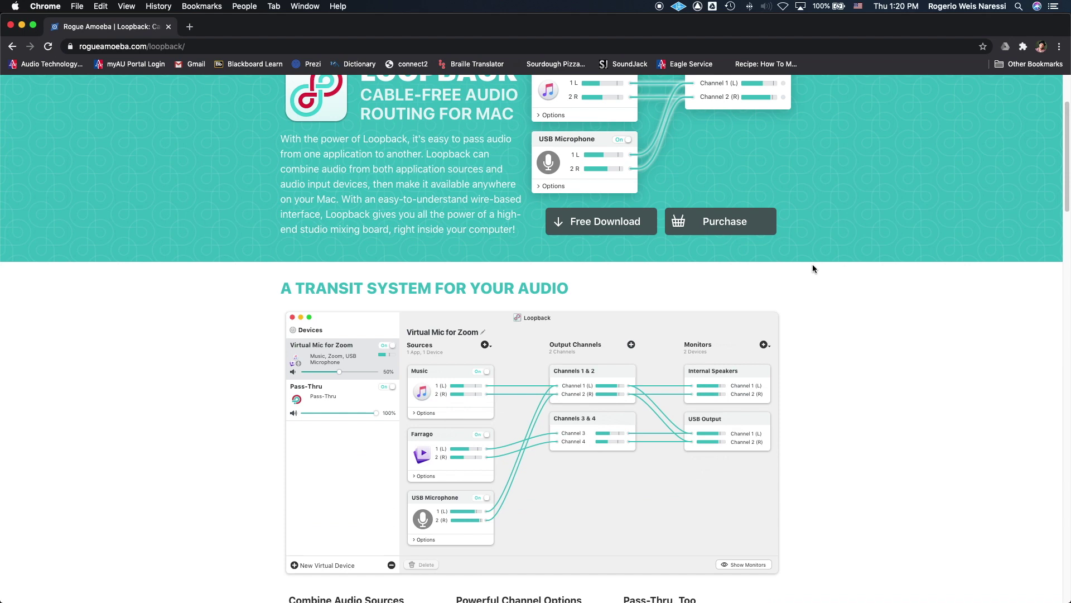
scroll(812, 263, "up", 3)
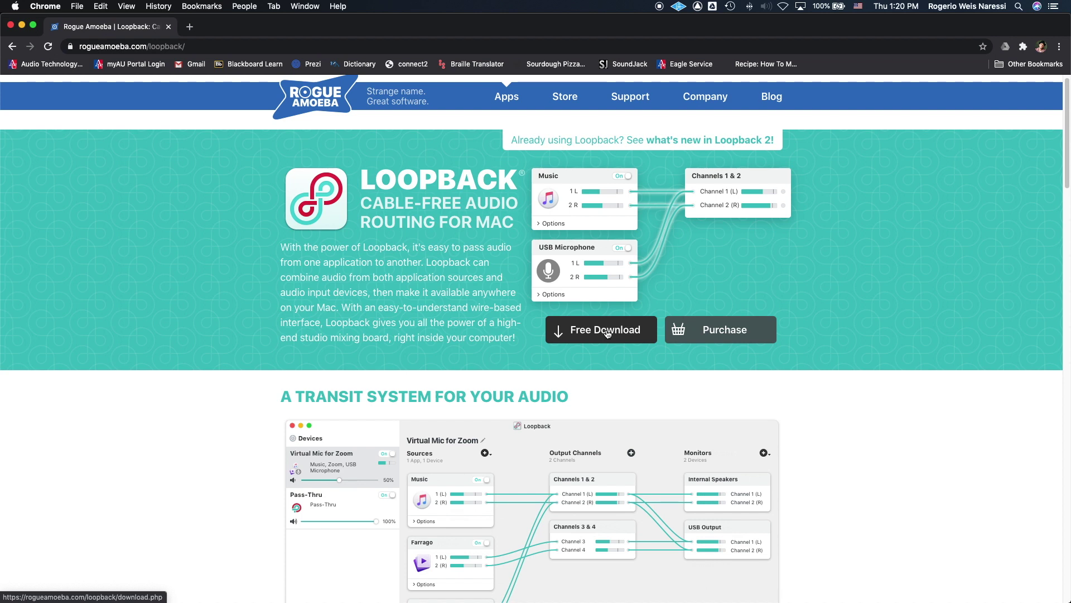
scroll(843, 381, "down", 3)
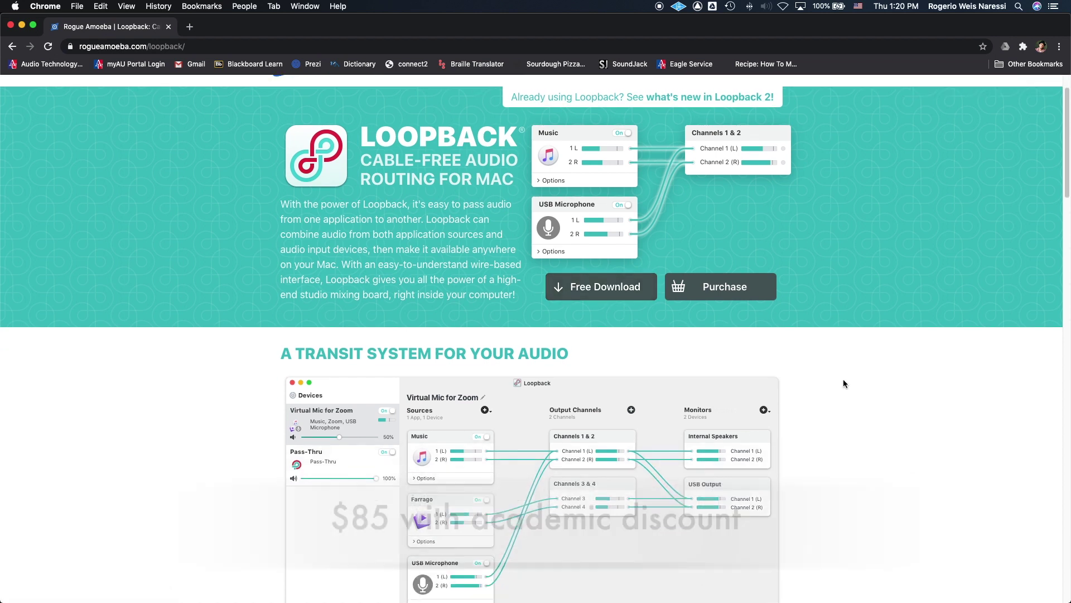
scroll(843, 383, "down", 5)
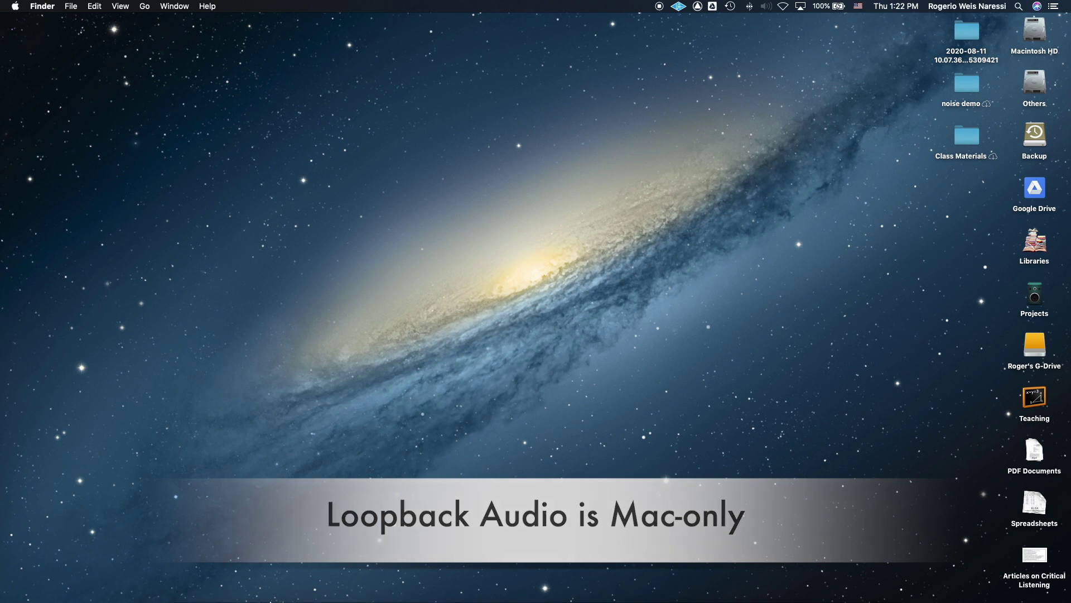
Switch to Google Chrome from the Dock to get a fresh New Tab
mouse_move(254, 587)
left_click(311, 586)
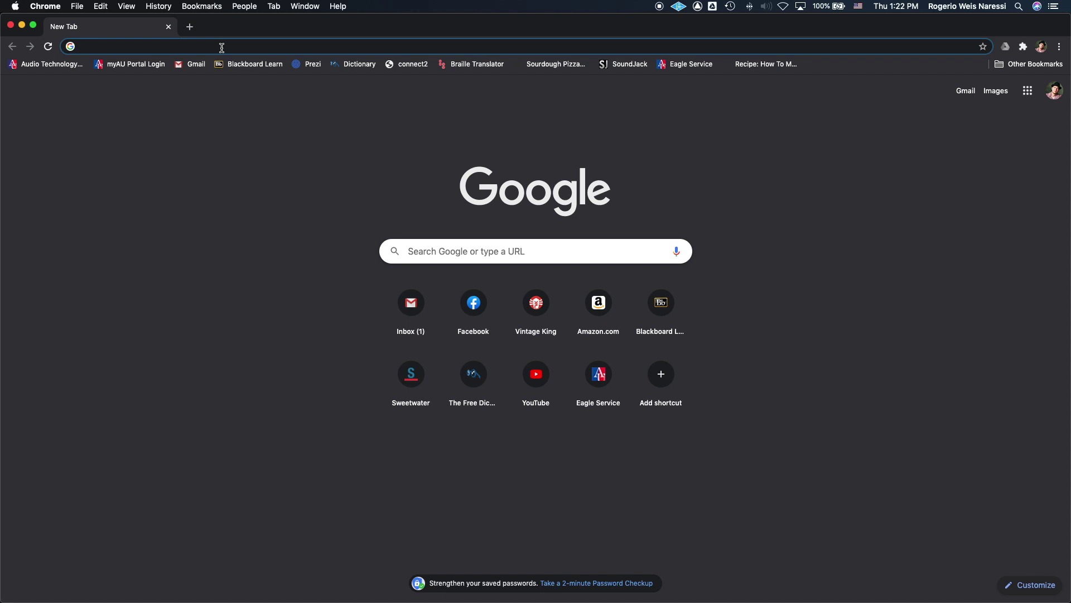
Go to jackaudio.org, the JACK Audio Connection Kit homepage
type("j")
key("Return")
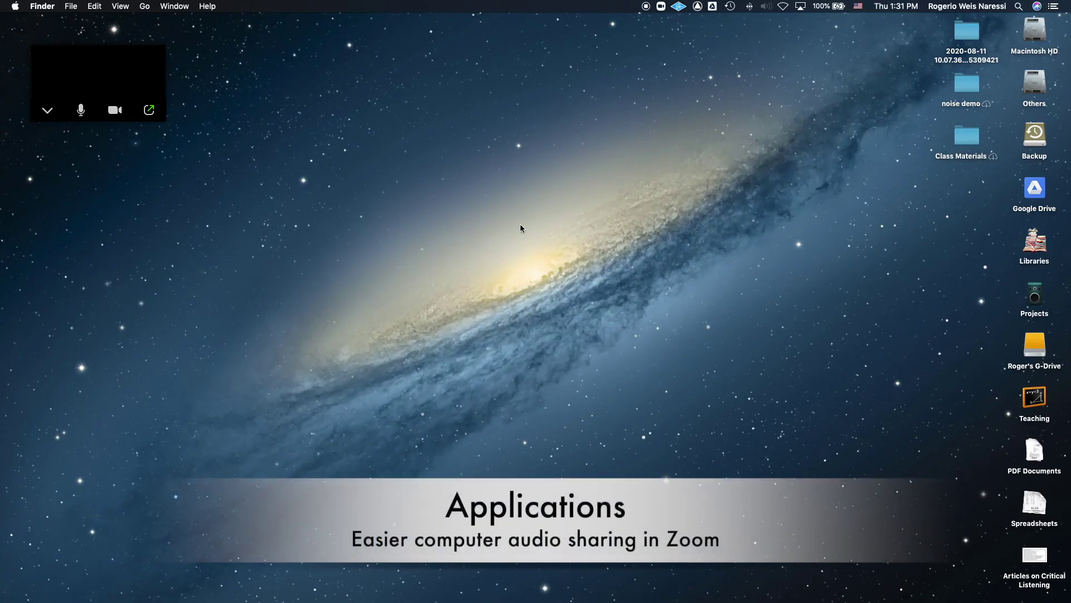
Select 'Mic + Music Players' as the microphone in Zoom's Audio preferences
left_click(784, 582)
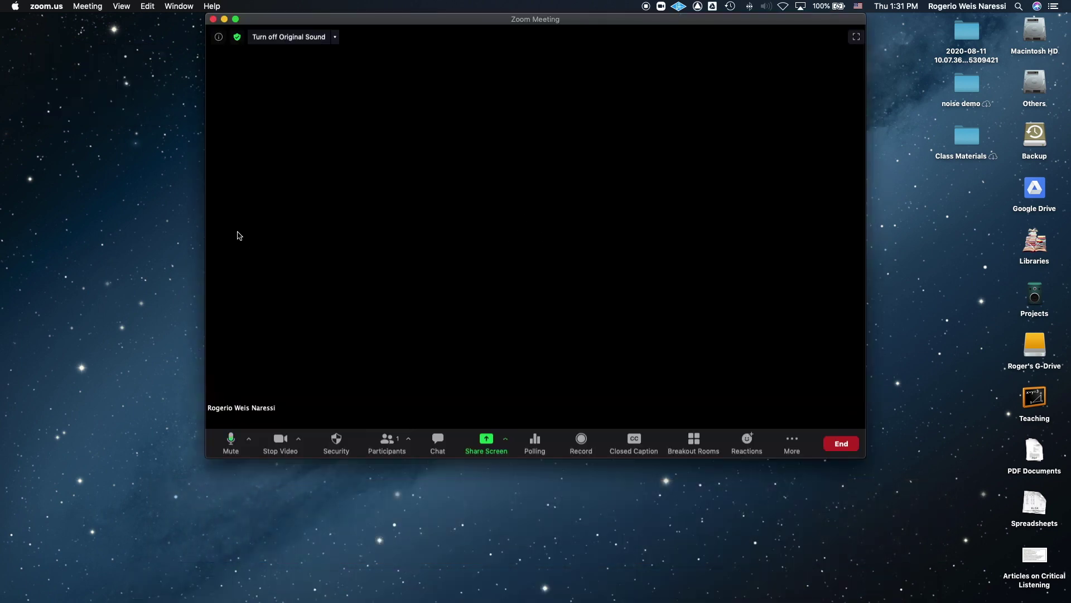
left_click(50, 8)
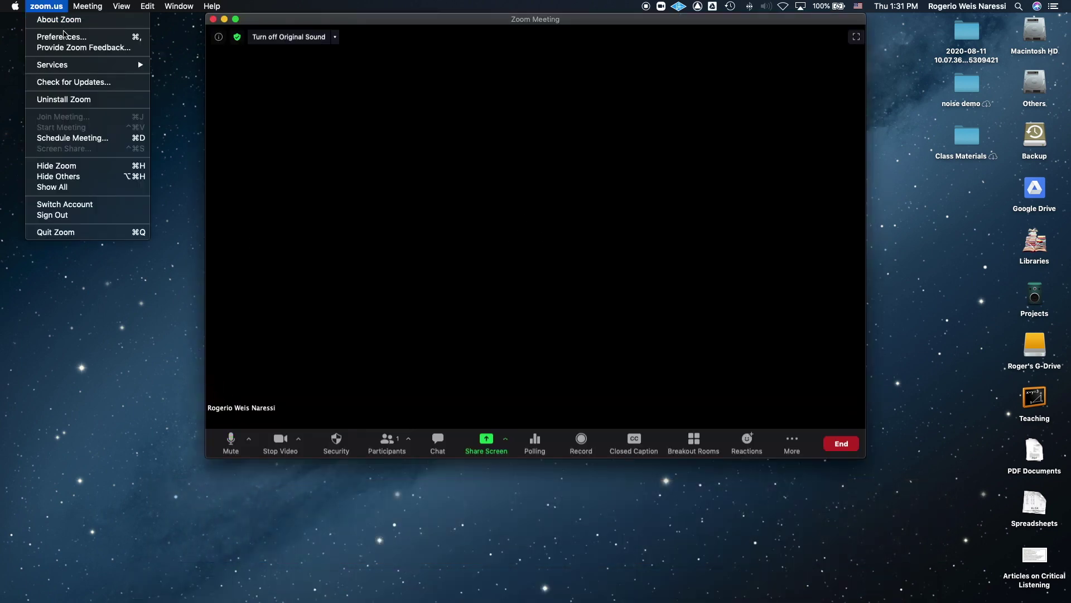
left_click(62, 36)
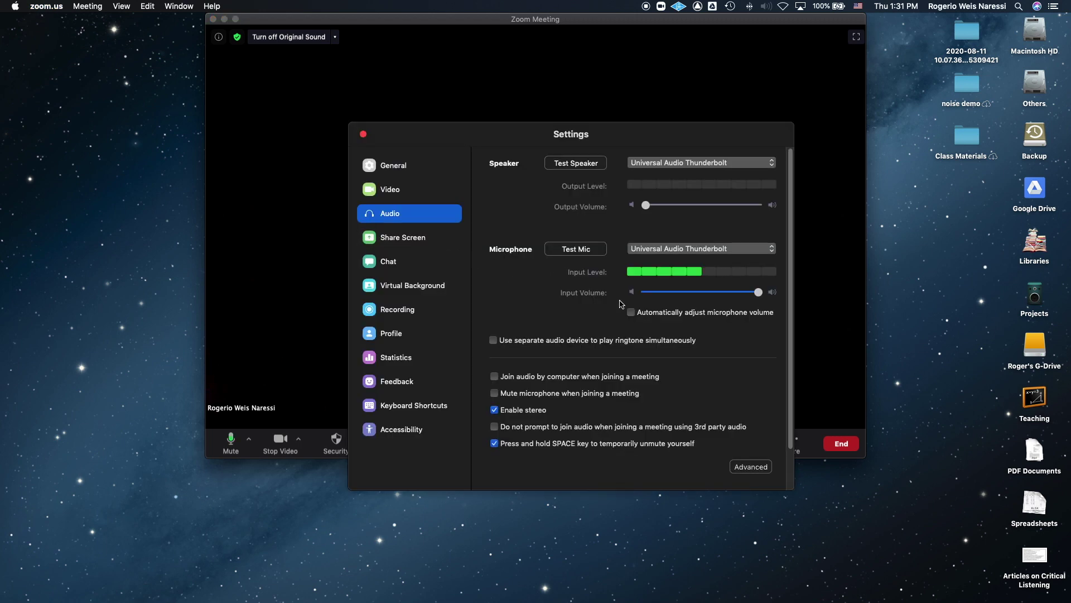
left_click(685, 250)
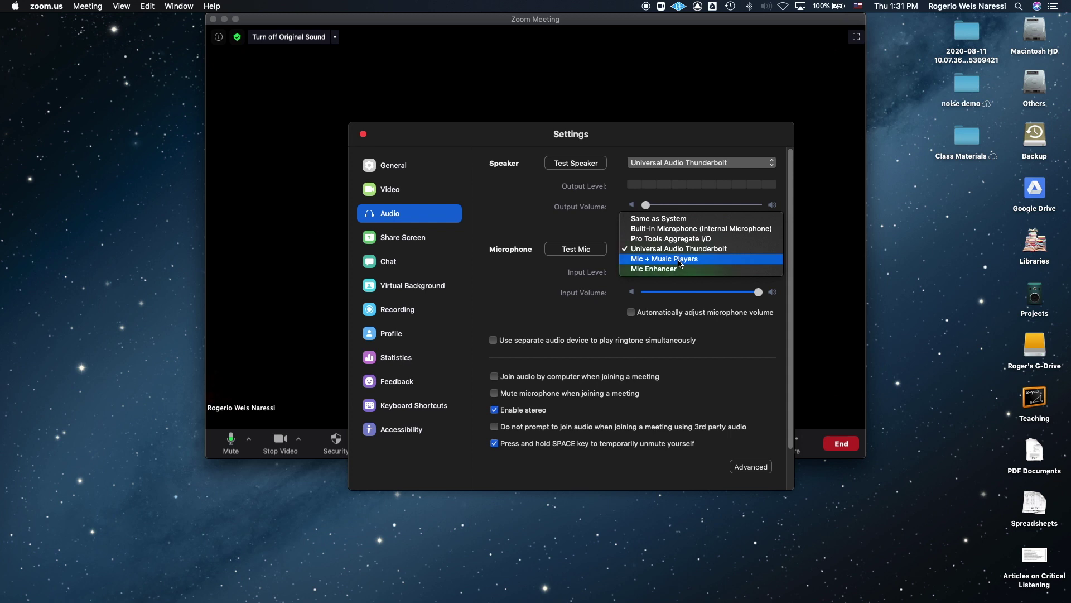
left_click(679, 260)
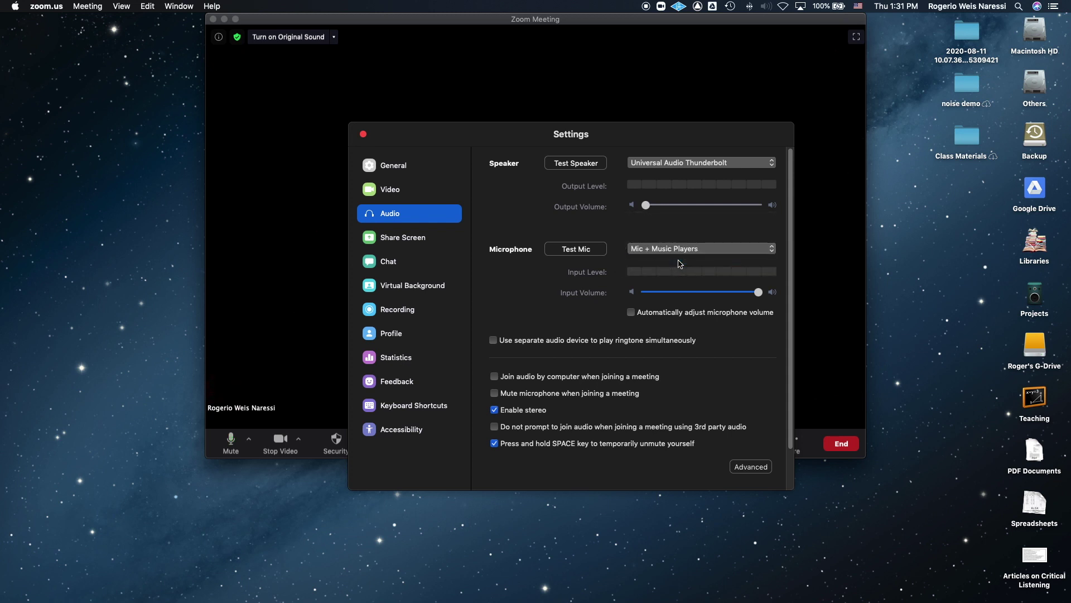
mouse_move(247, 584)
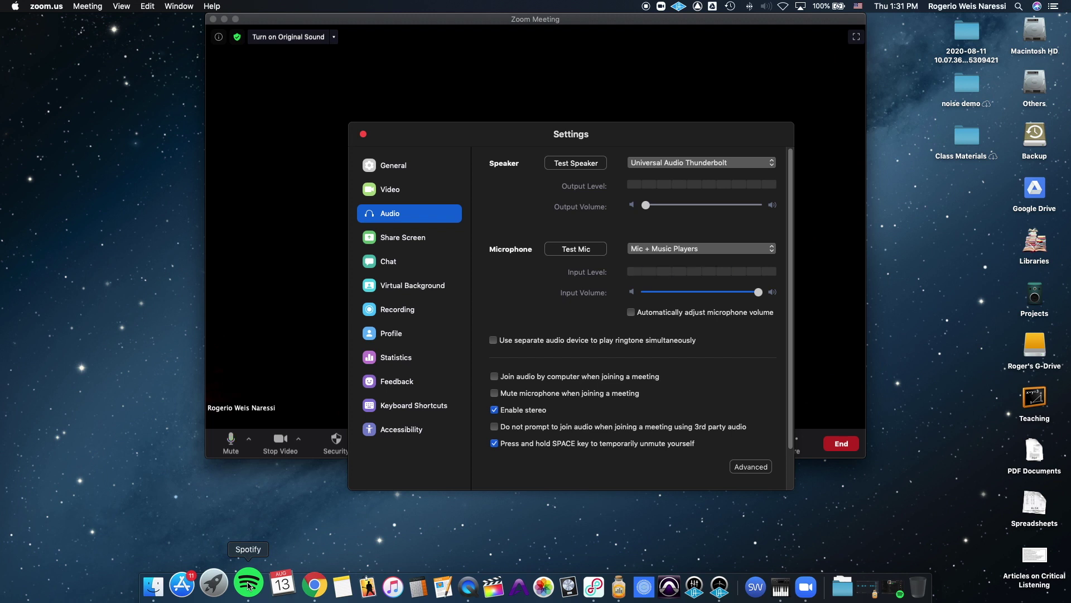
Test the mix by playing and pausing a Spotify song, then close settings and enable Original Sound
left_click(248, 585)
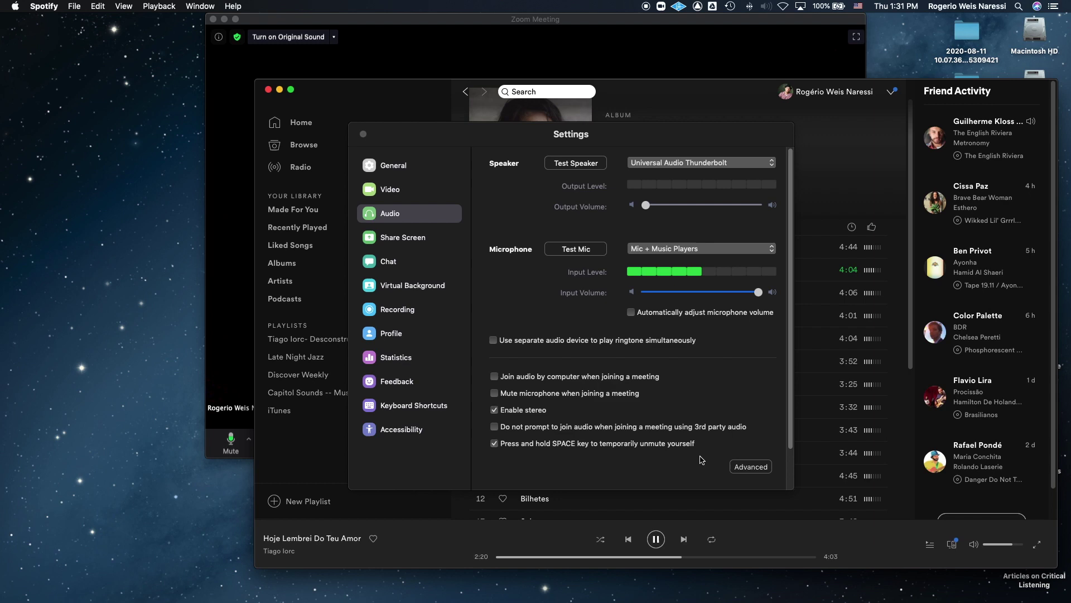
left_click(654, 541)
left_click(509, 424)
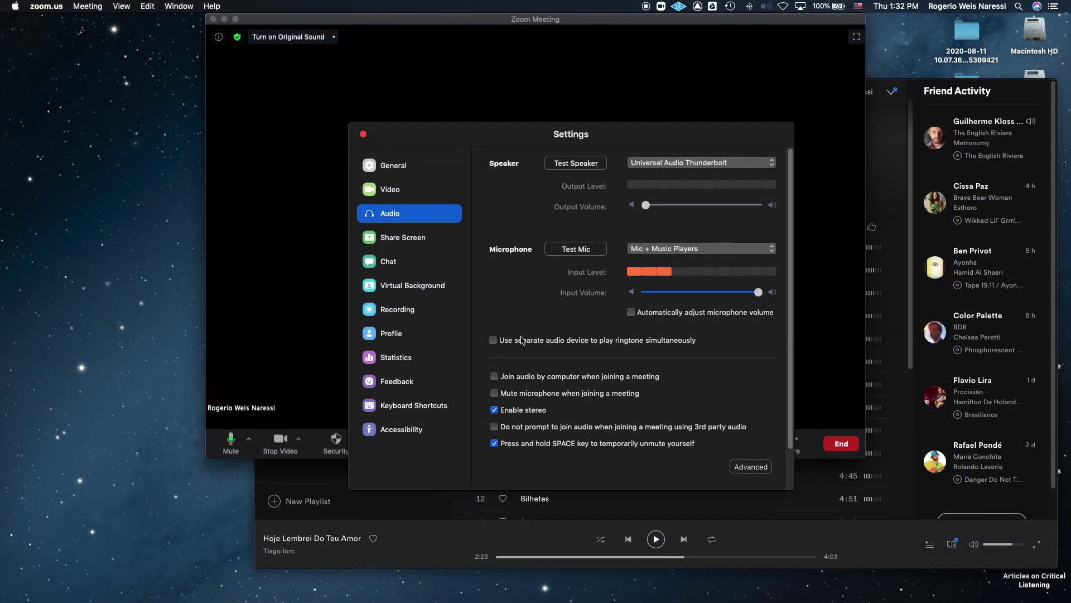
left_click(364, 133)
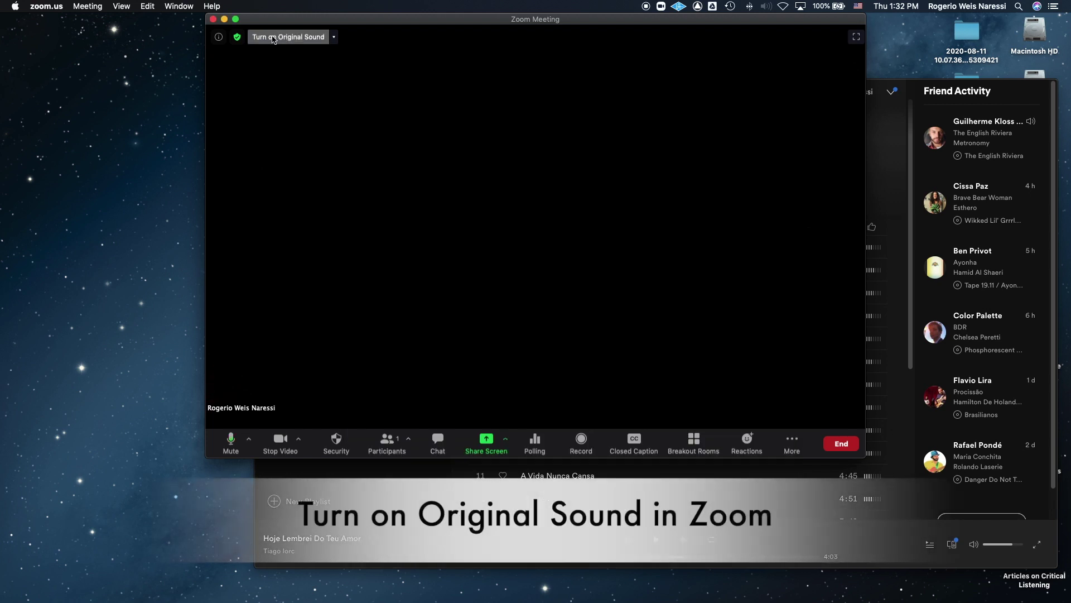
left_click(275, 38)
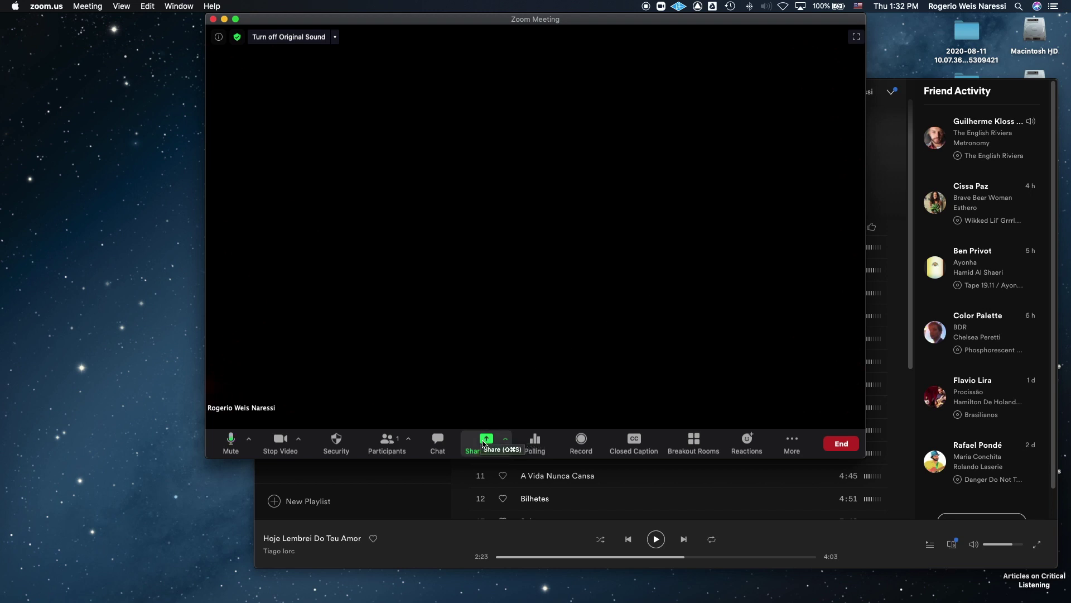
Share 'Music or Computer Sound Only' from Zoom's Advanced share options, then stop sharing
left_click(483, 445)
left_click(540, 70)
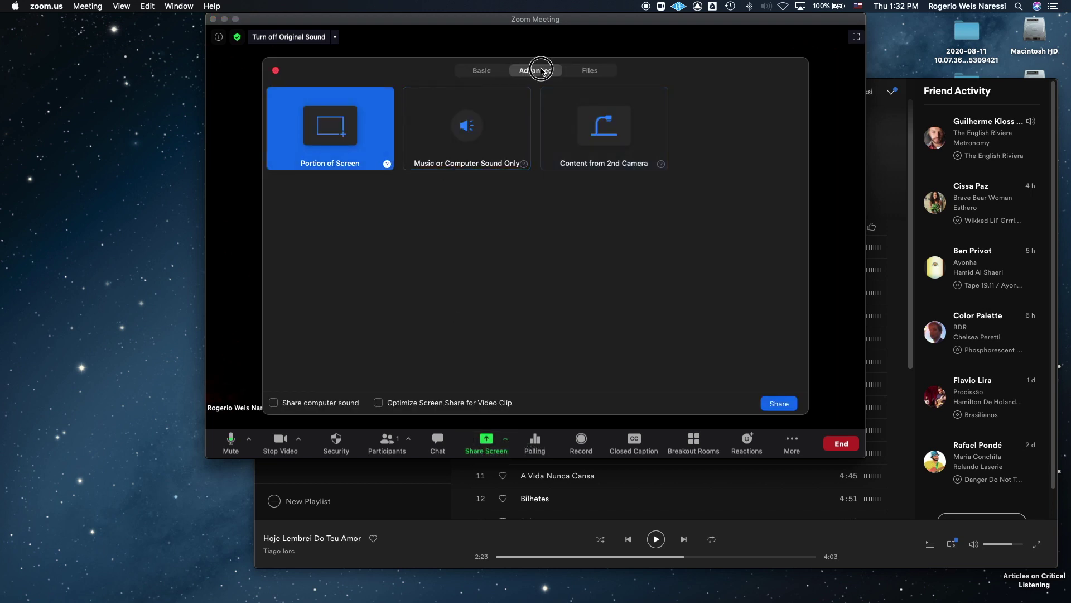
left_click(454, 142)
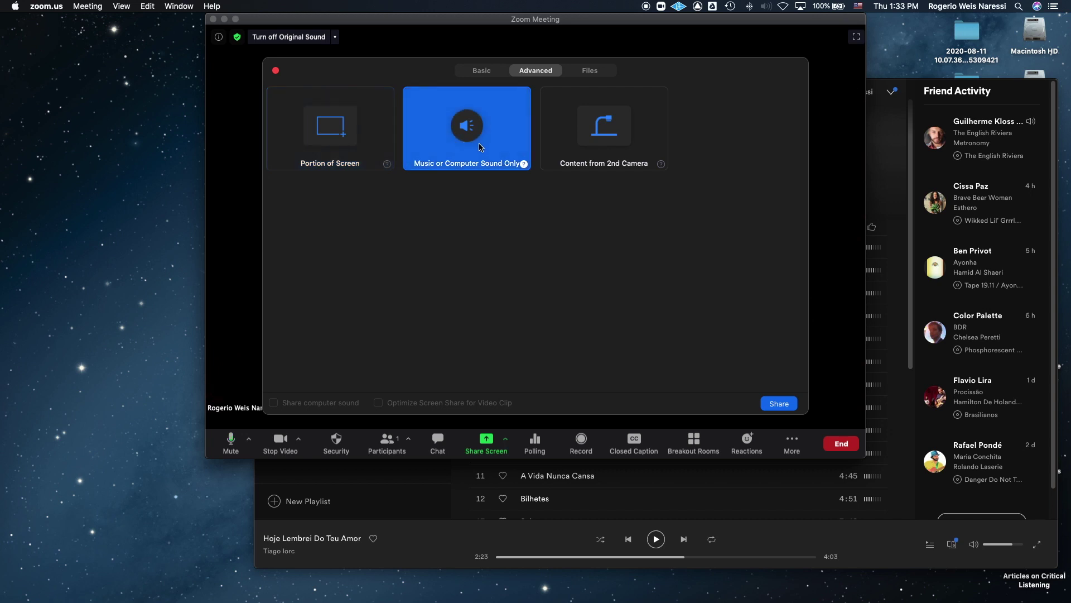
left_click(779, 403)
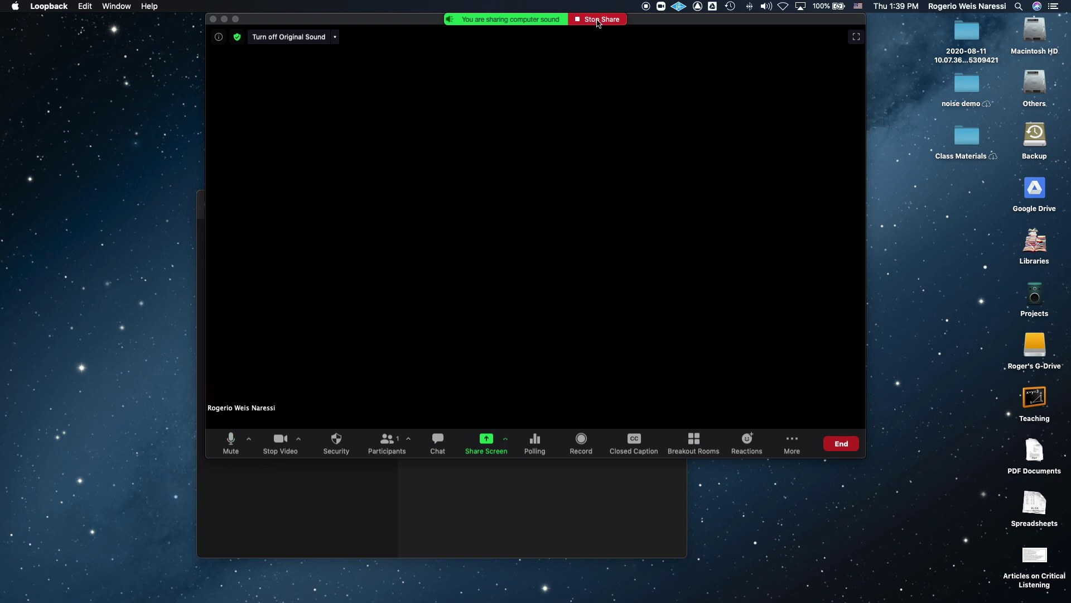
left_click(599, 20)
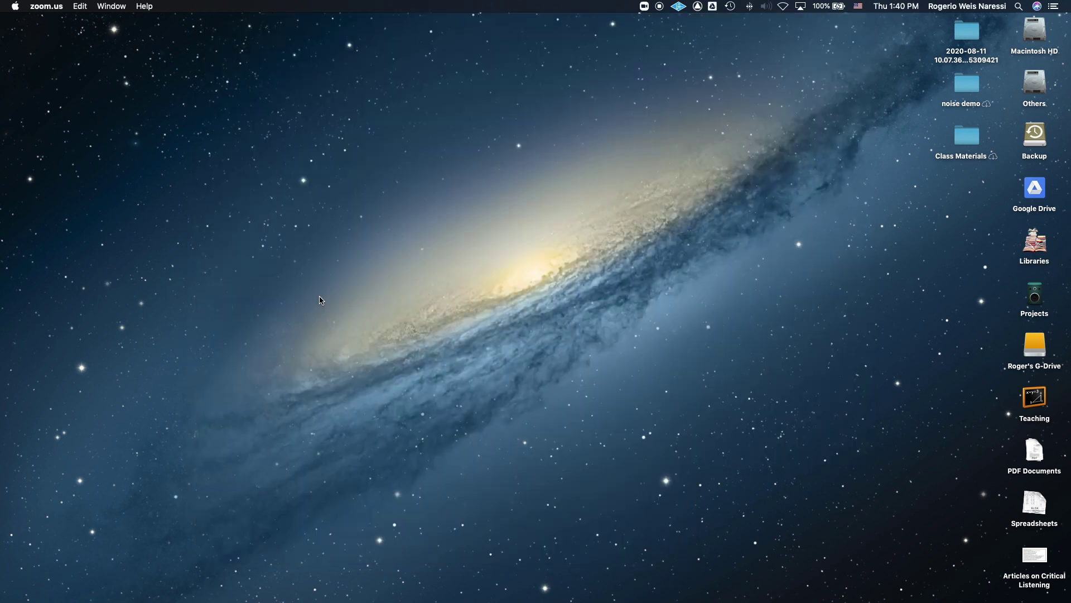
Load youtube.com in Chrome and begin the Go live setup
left_click(311, 582)
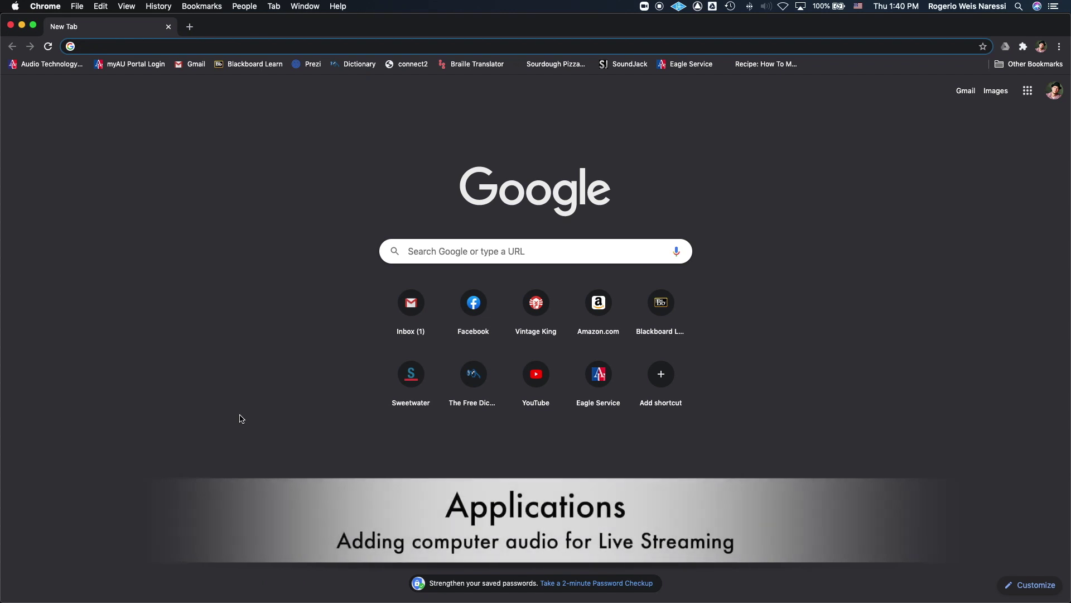
type("youtube")
key("Return")
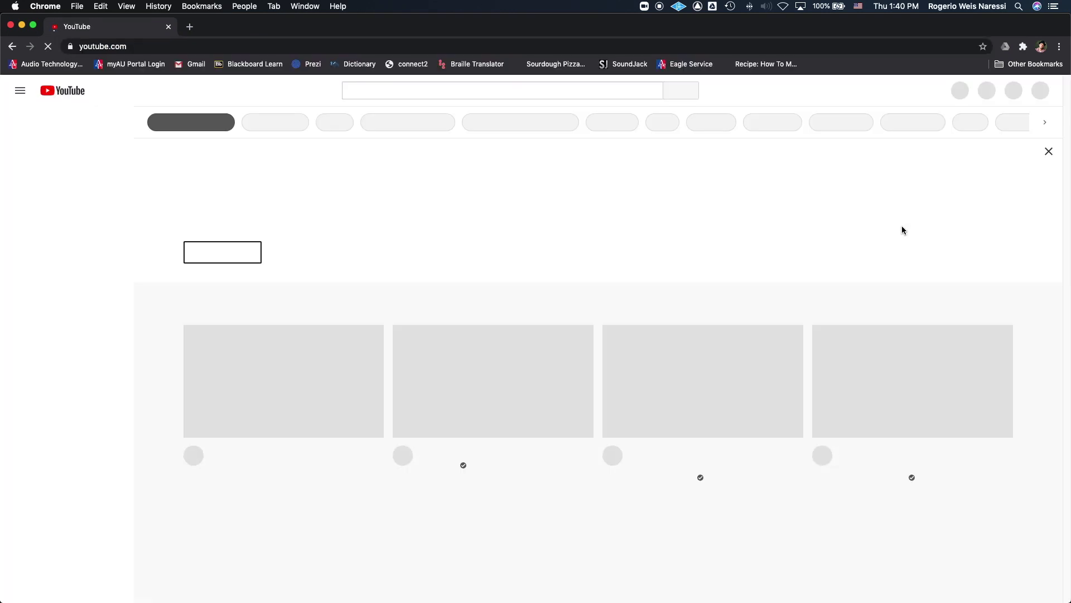
left_click(952, 91)
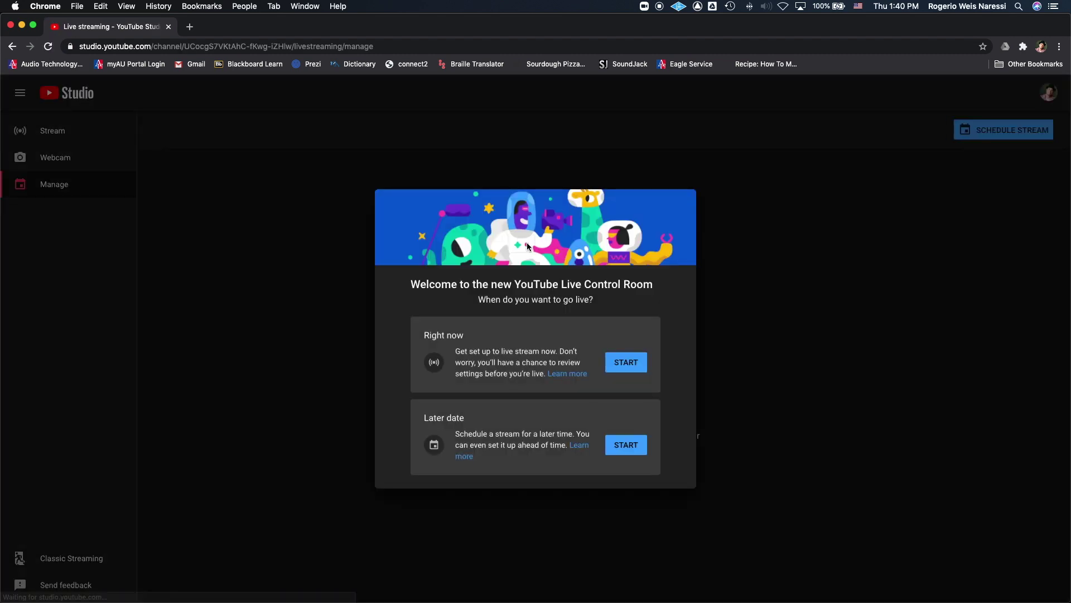
left_click(625, 363)
Stream from the webcam with Mic + Music Players (Virtual) as the microphone
left_click(631, 346)
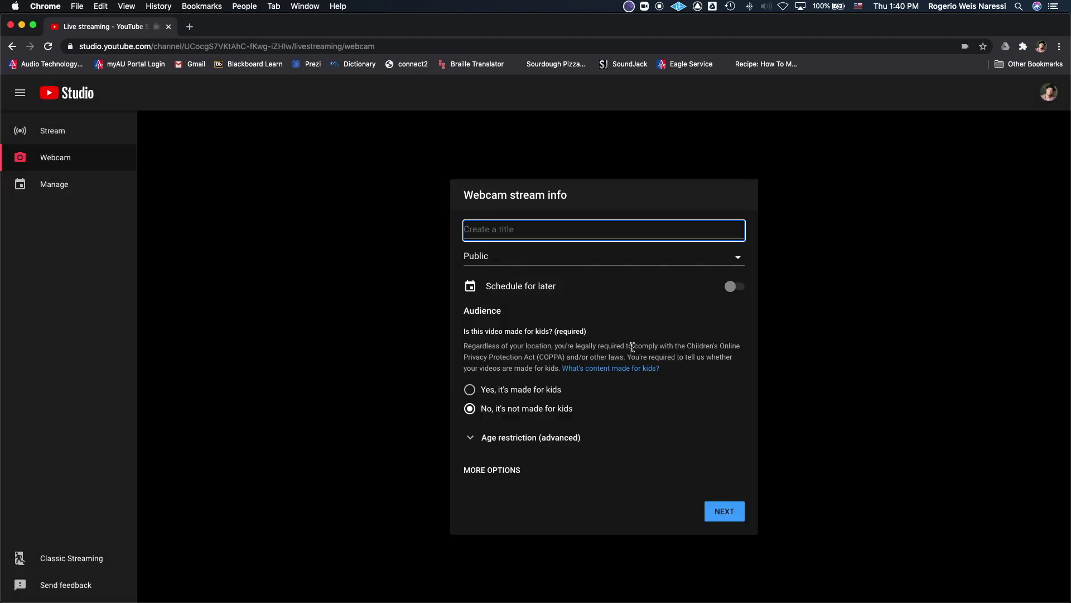
left_click(497, 470)
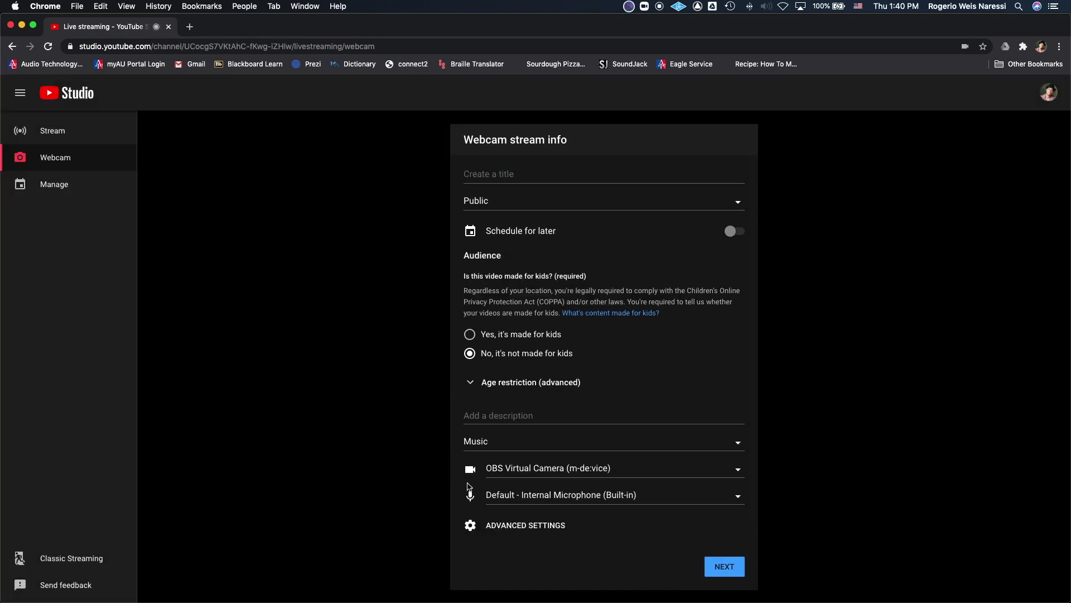
left_click(589, 500)
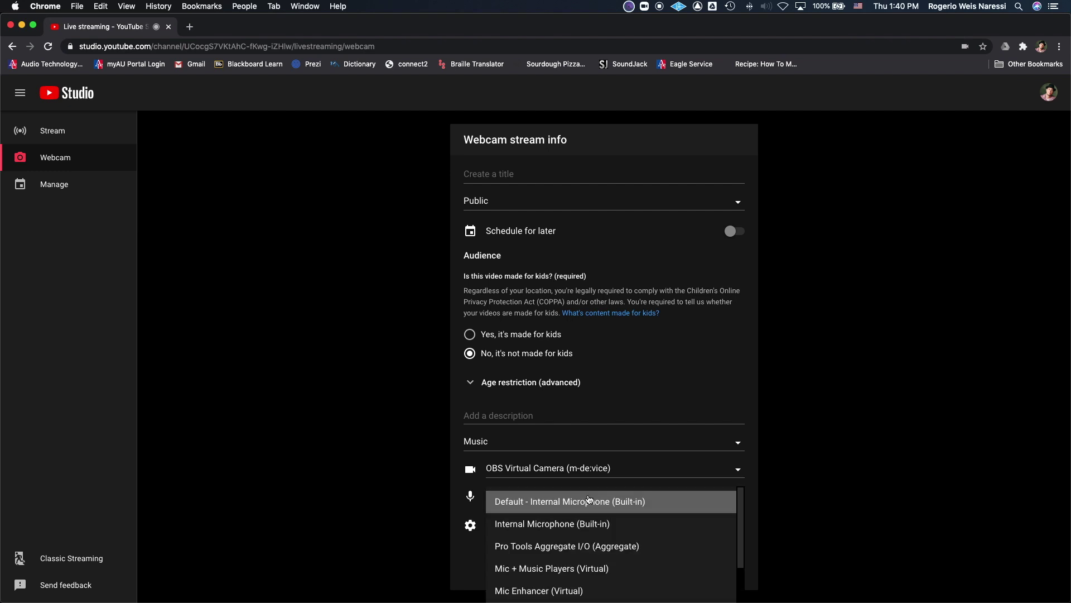
left_click(589, 501)
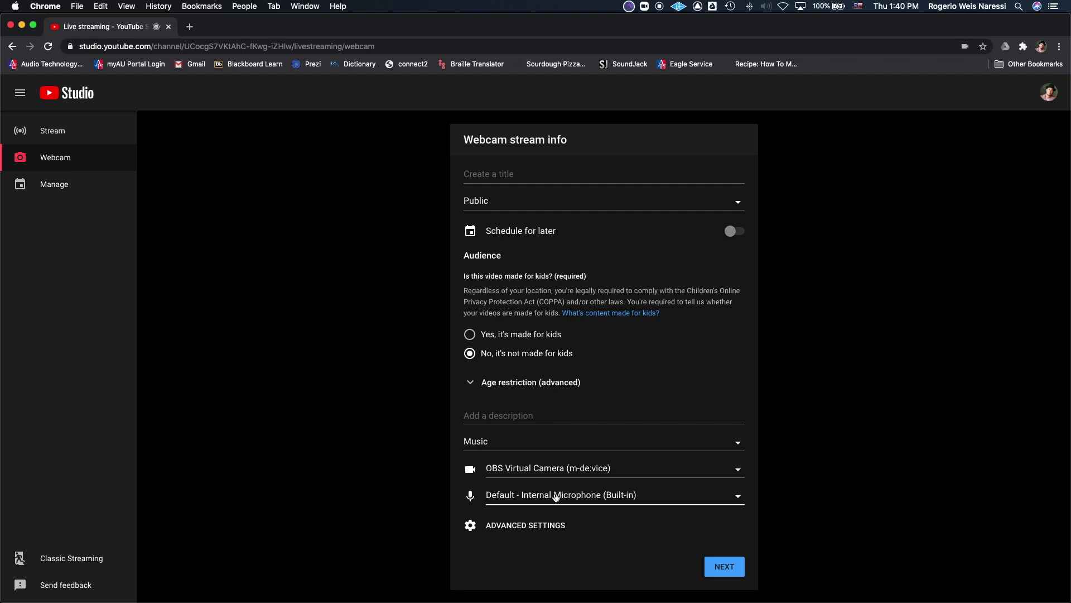
left_click(555, 497)
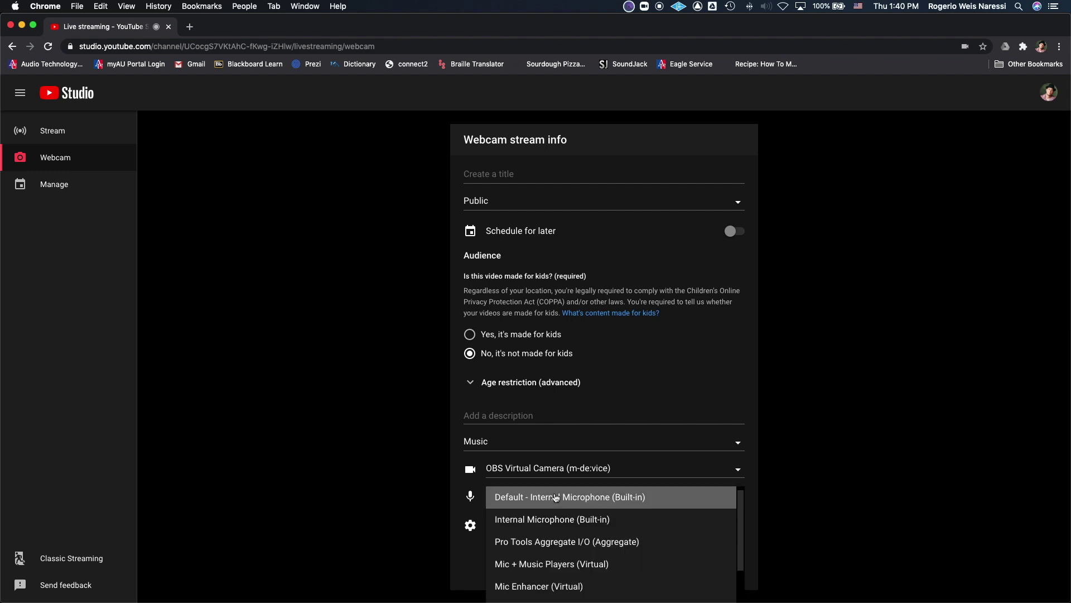
left_click(547, 564)
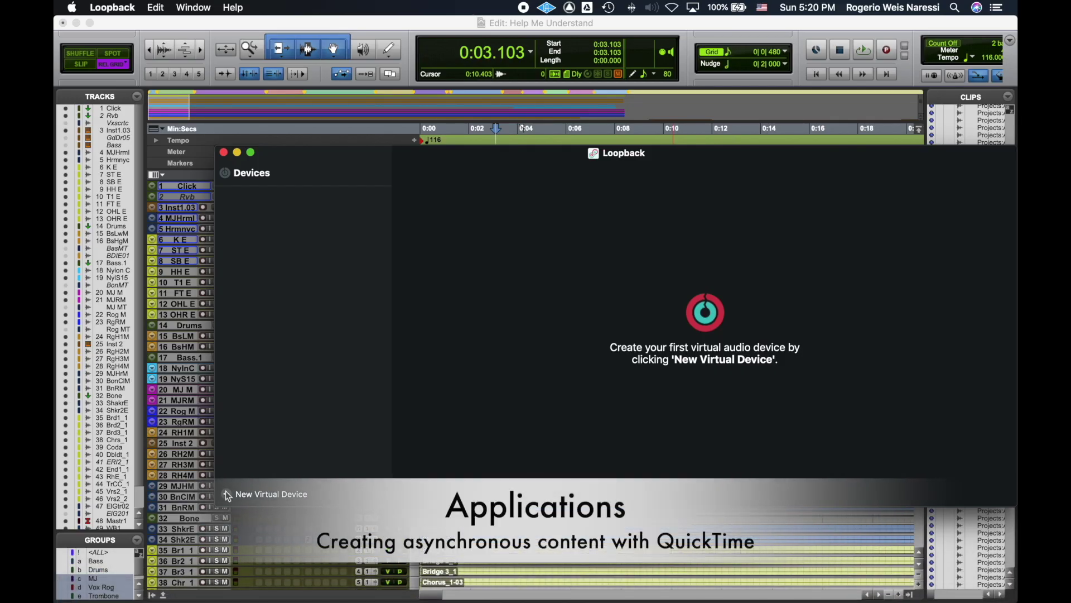
Create a new virtual device named 'Lecture'
left_click(228, 495)
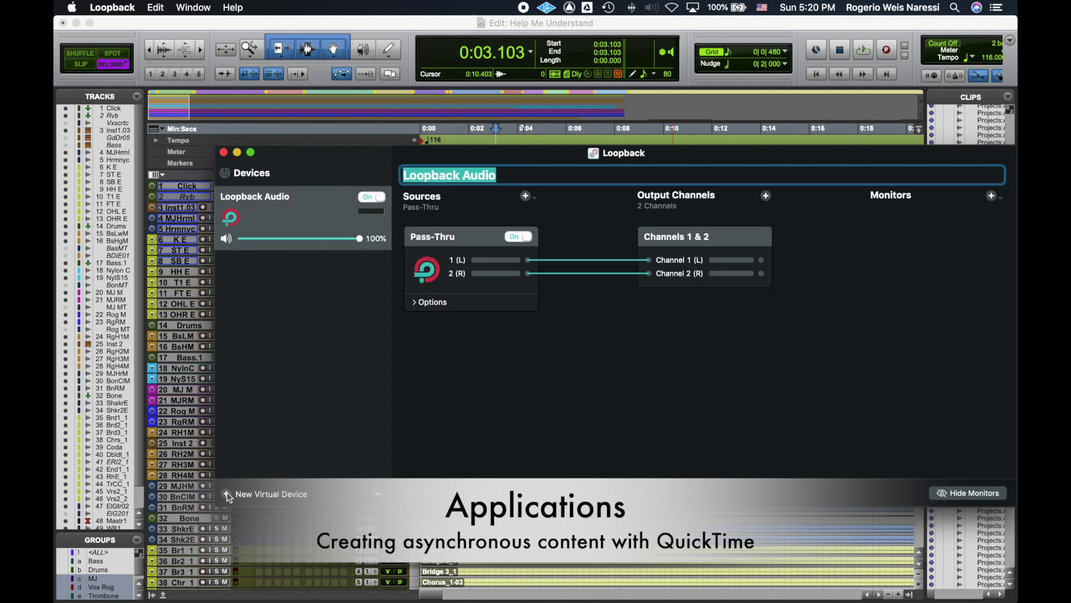
triple_click(519, 172)
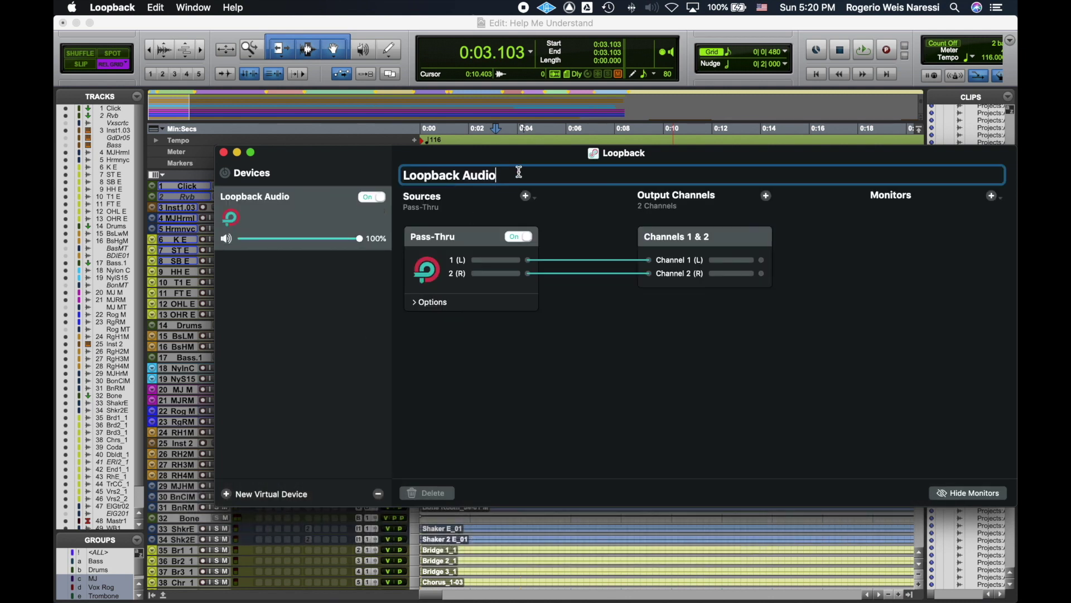
type("Lecture")
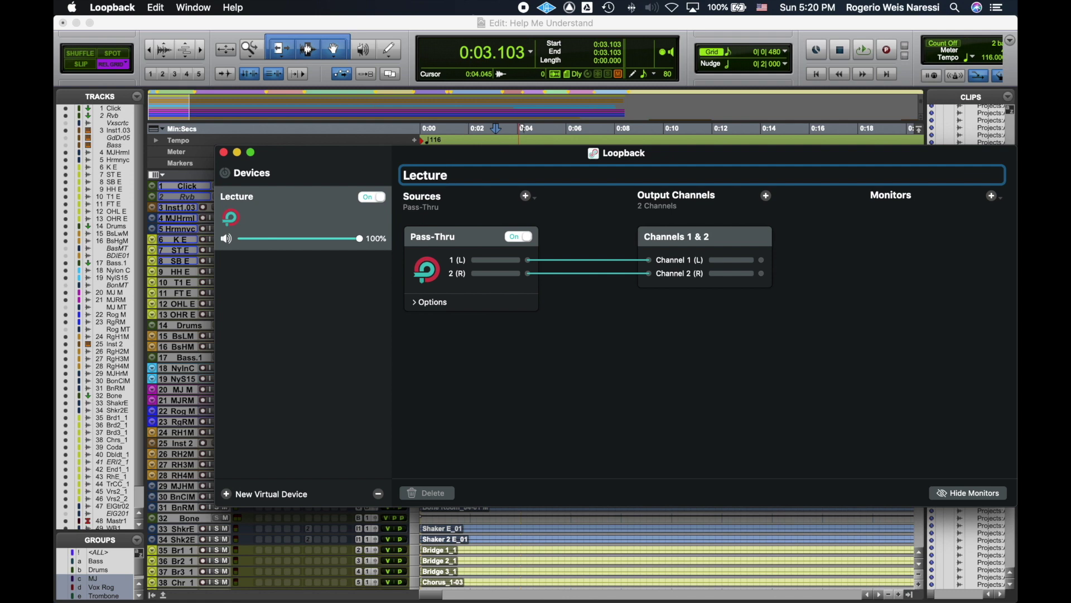
key("Return")
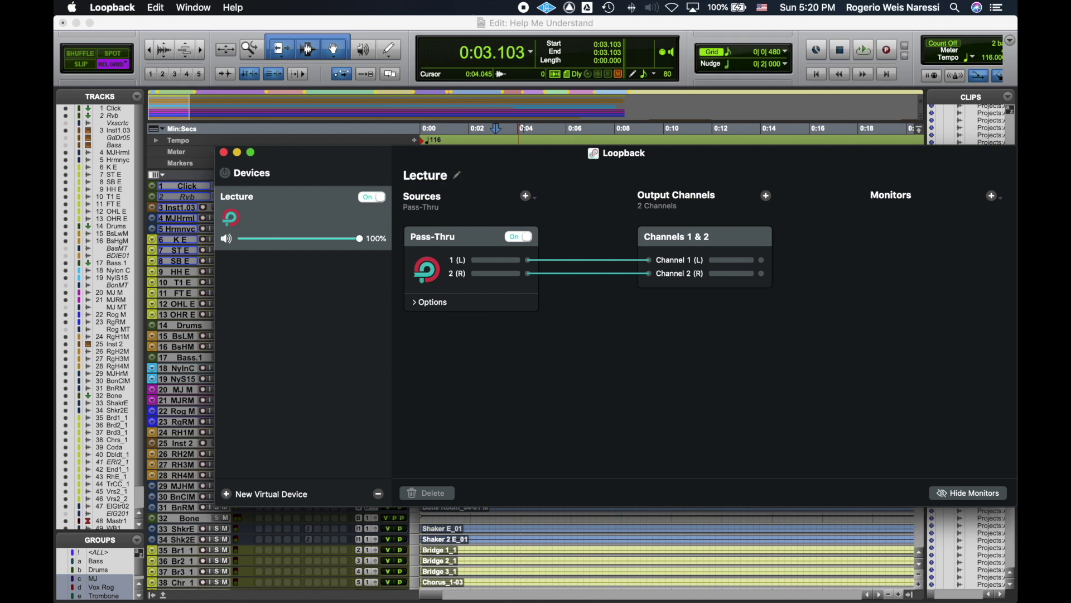
Add Spotify, Pro Tools, iTunes and Internal Microphone as Lecture sources
left_click(526, 197)
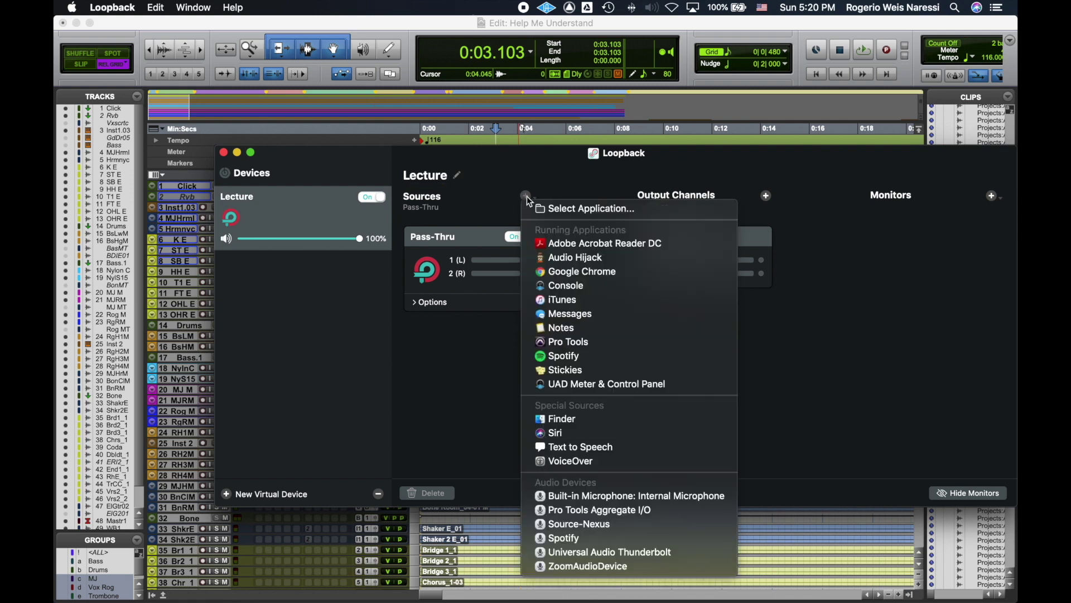
left_click(577, 356)
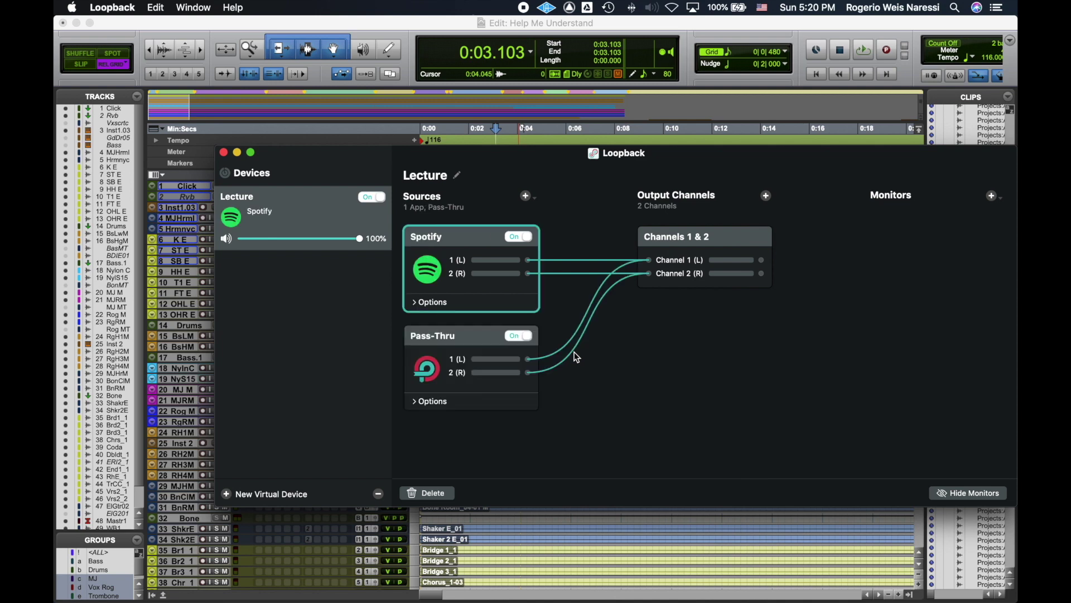
left_click(525, 197)
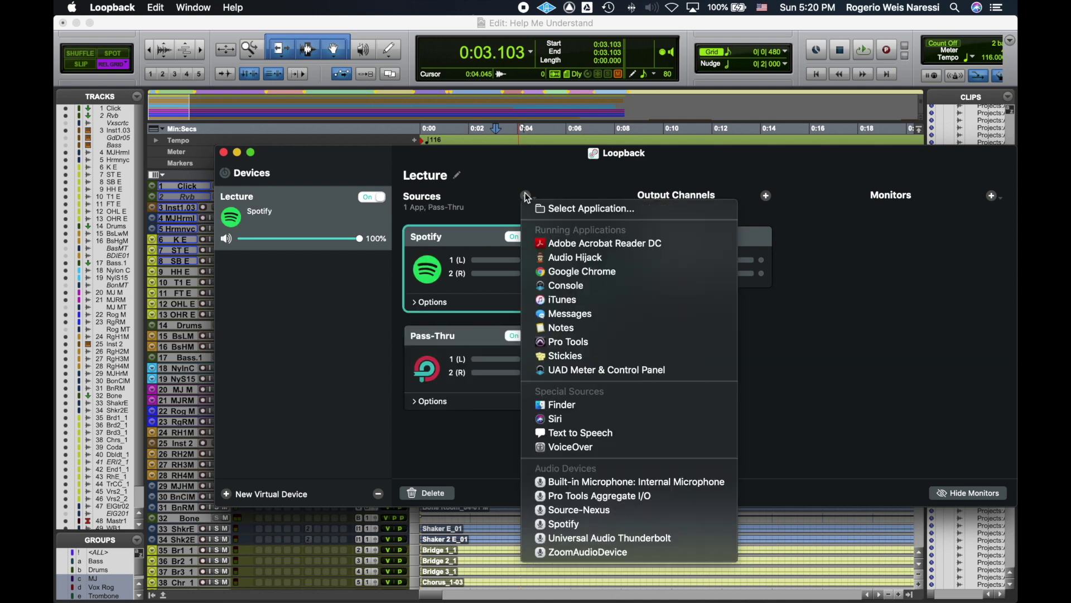
left_click(557, 341)
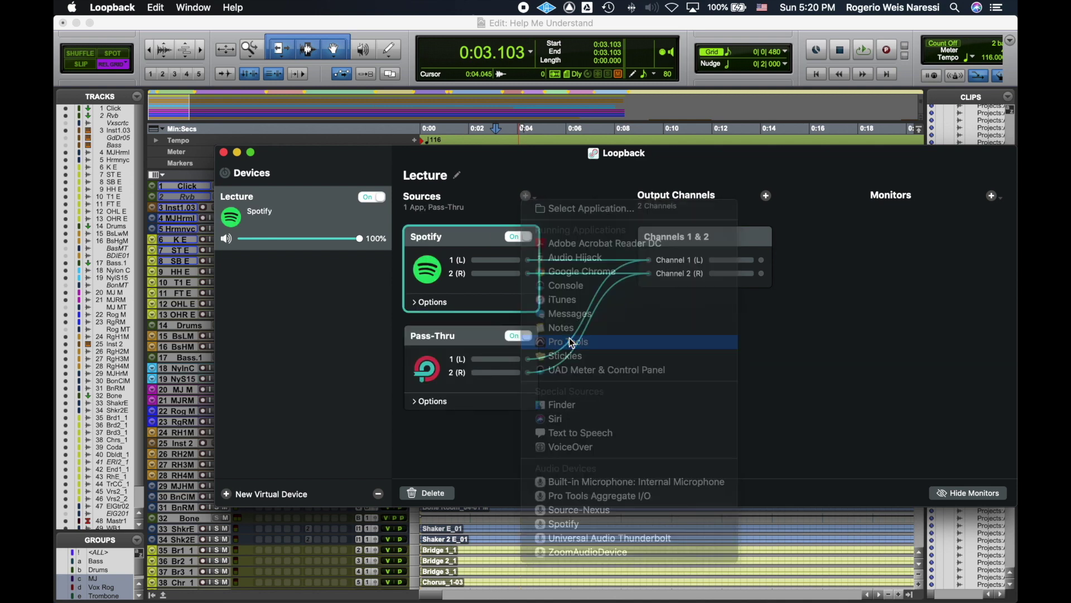
left_click(525, 196)
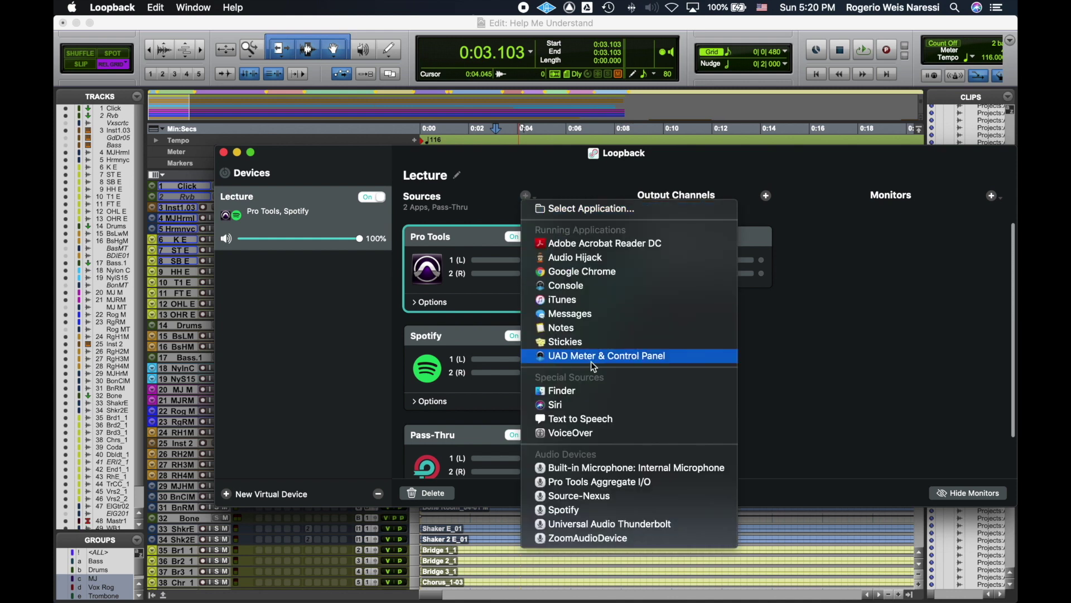
left_click(589, 303)
left_click(525, 196)
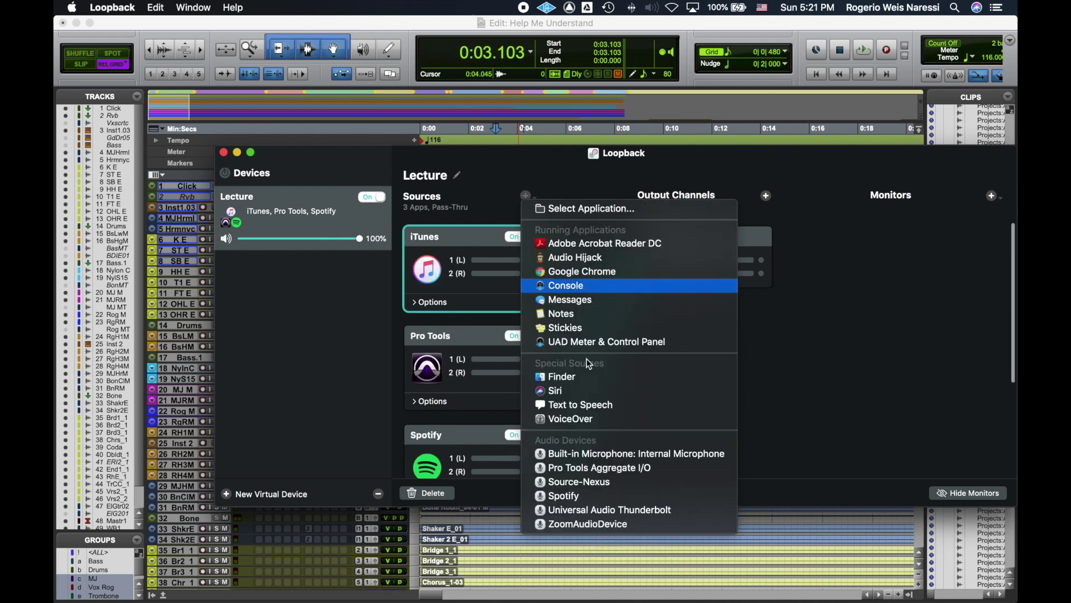
left_click(602, 454)
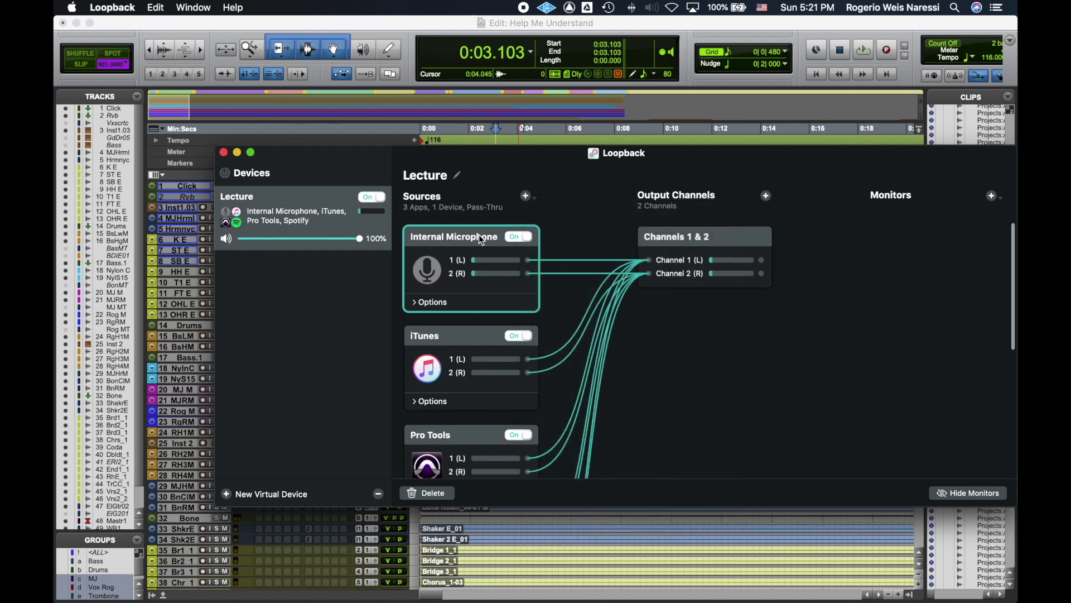
Replace Internal Microphone with Universal Audio Thunderbolt, routing its input 2 into Channel 1
left_click(427, 493)
left_click(526, 195)
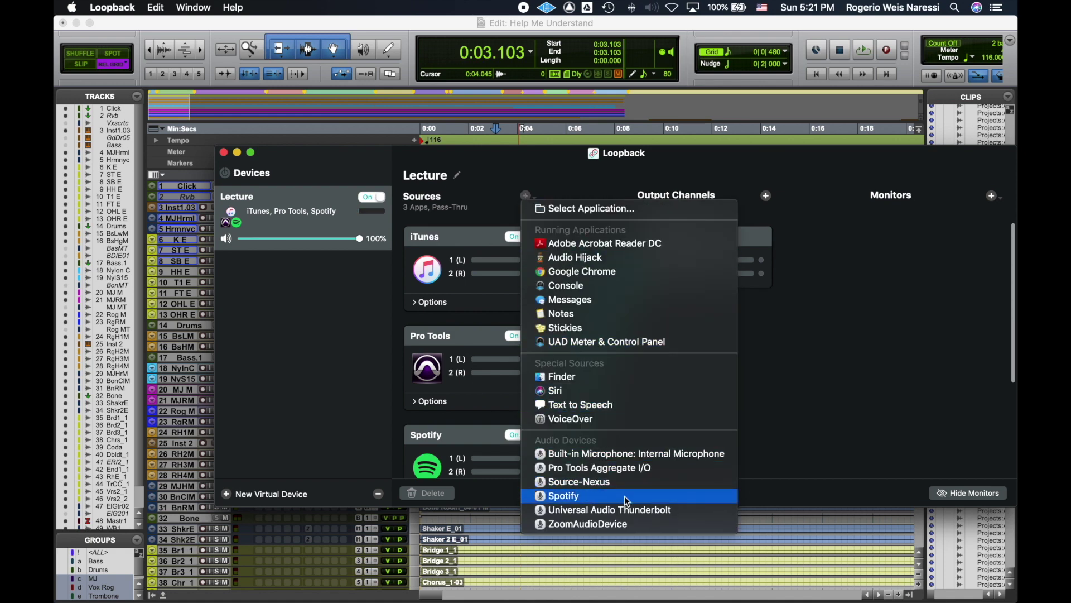
left_click(606, 510)
scroll(506, 313, "down", 2)
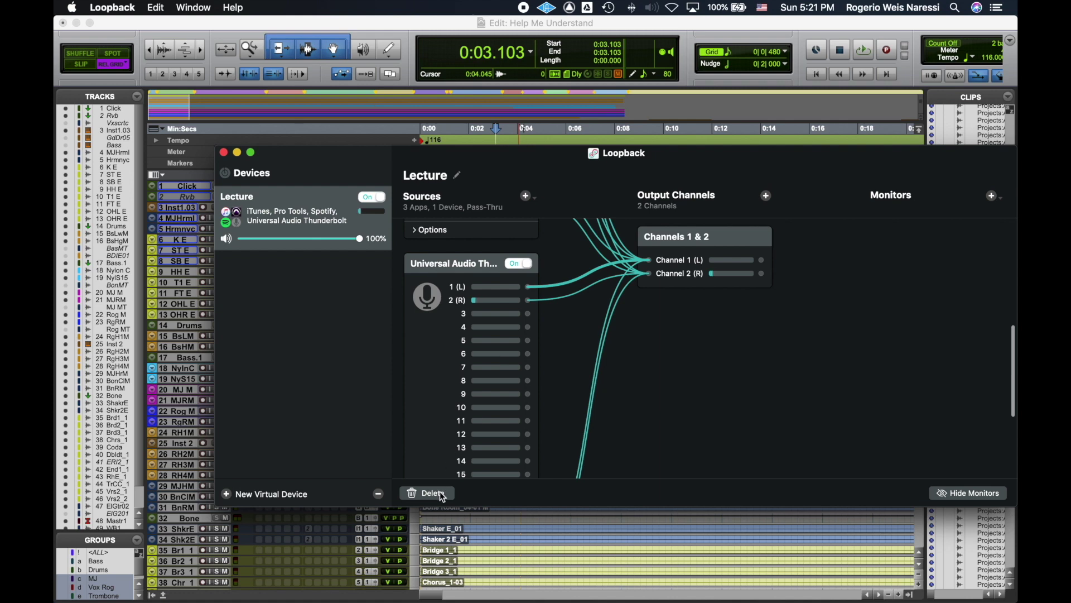
left_click(527, 286)
left_click_drag(528, 300, 648, 261)
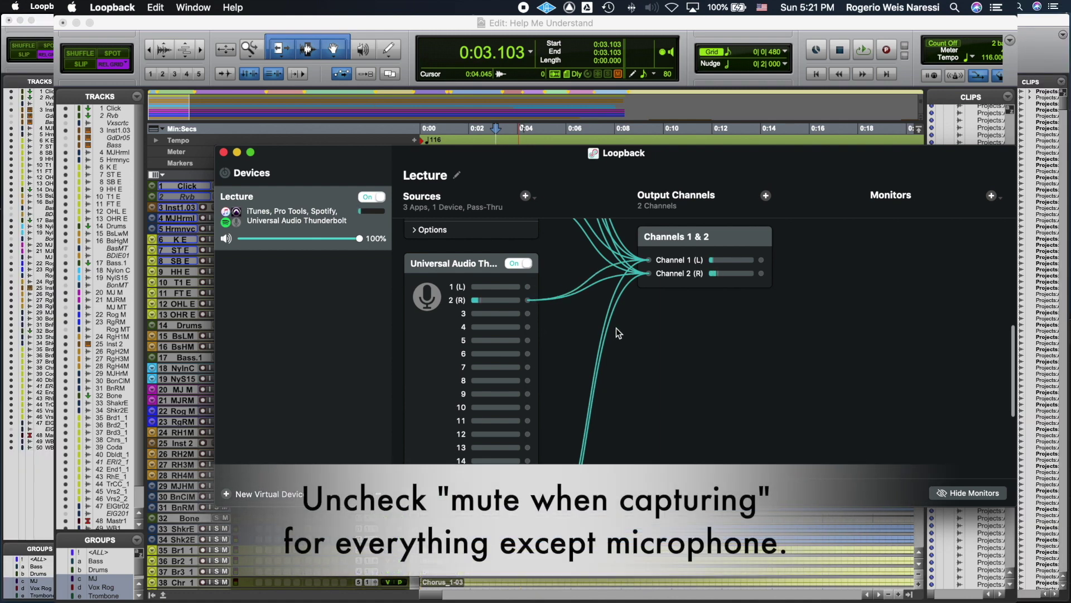
scroll(571, 323, "down", 5)
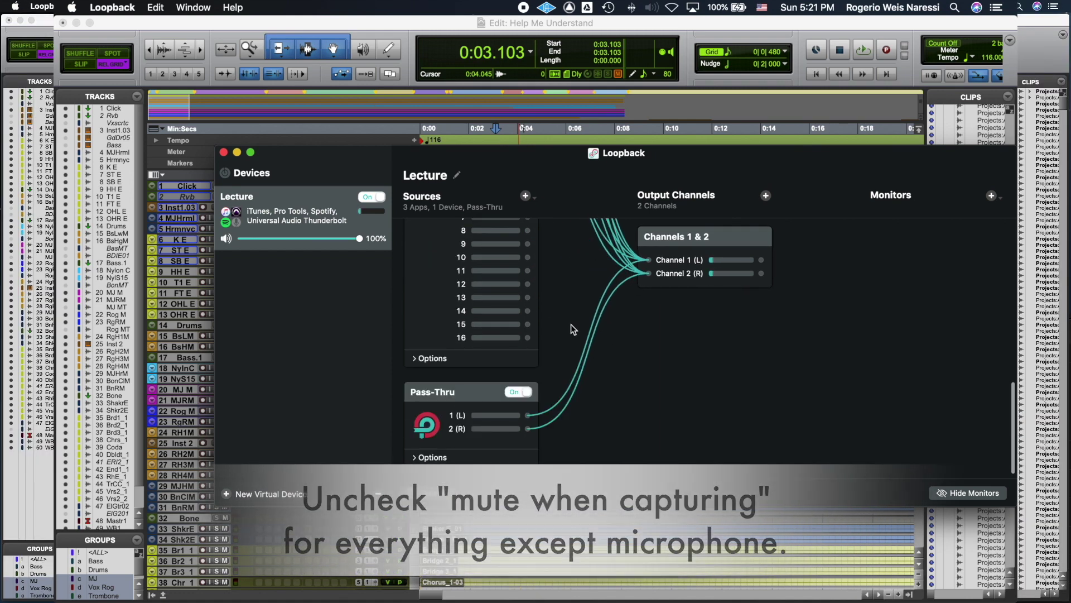
scroll(571, 324, "up", 10)
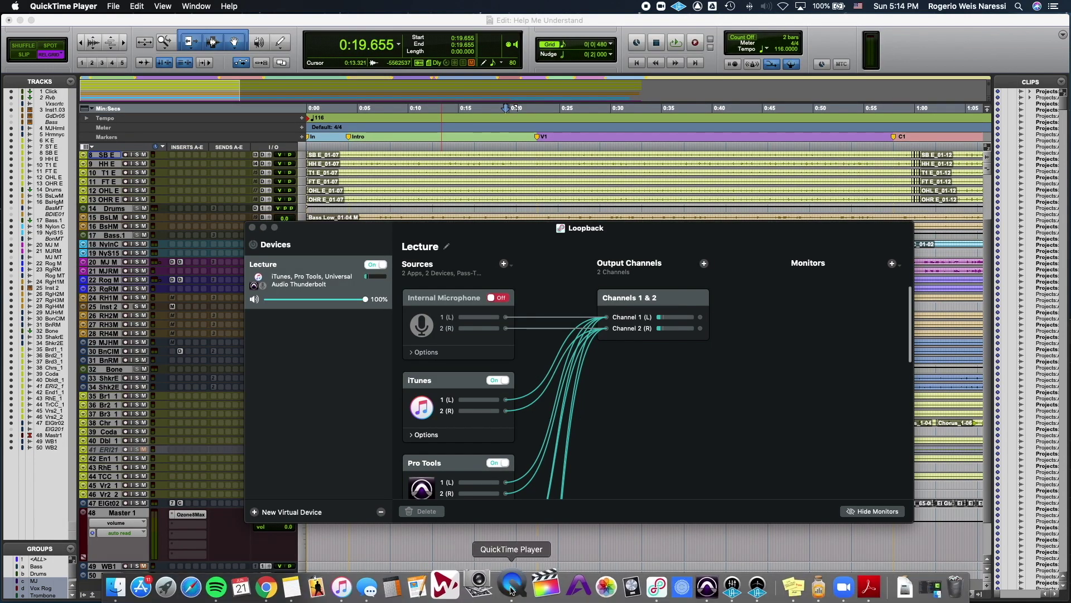
Start a new QuickTime screen recording using Lecture as its microphone
left_click(511, 587)
left_click(111, 7)
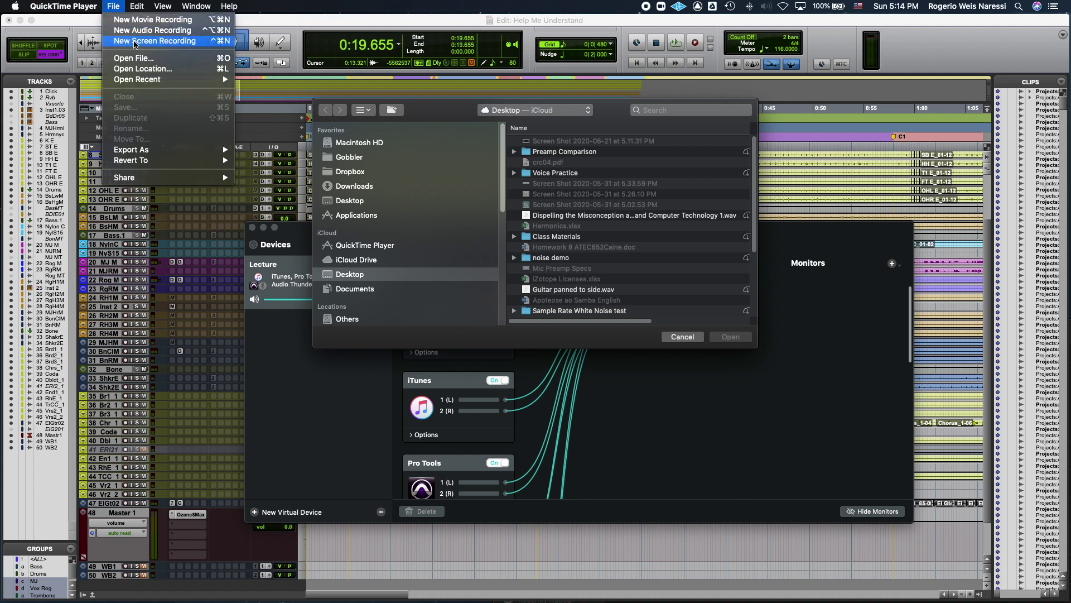
left_click(135, 41)
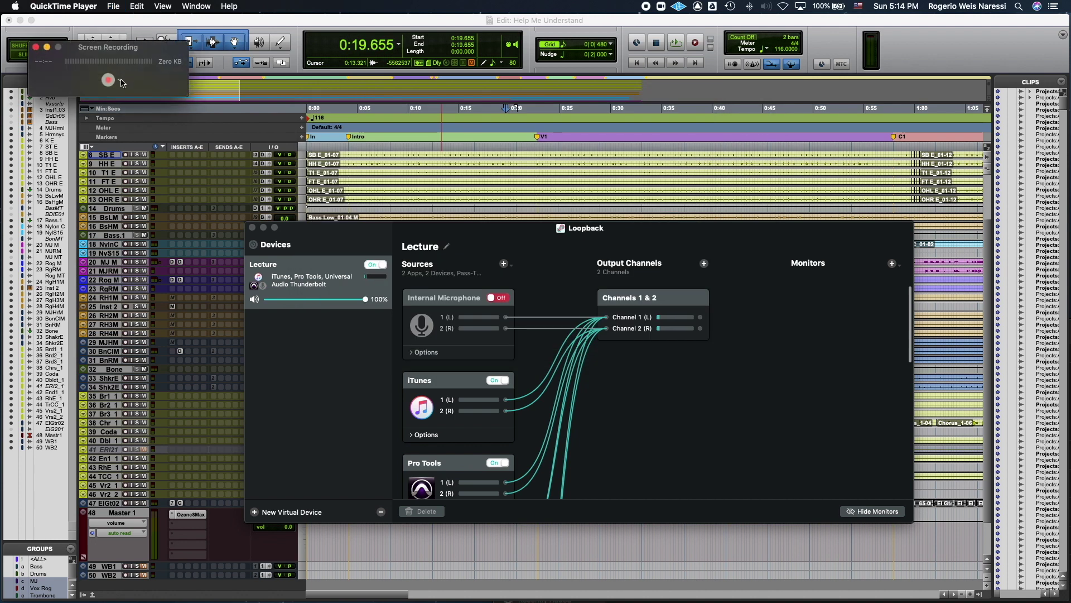
left_click(122, 83)
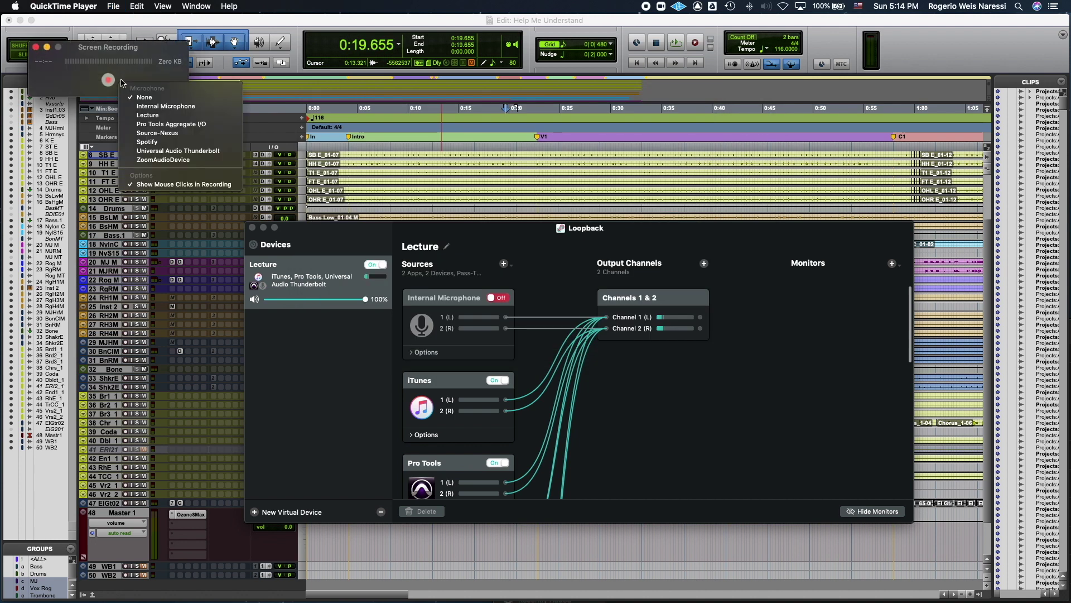
left_click(149, 115)
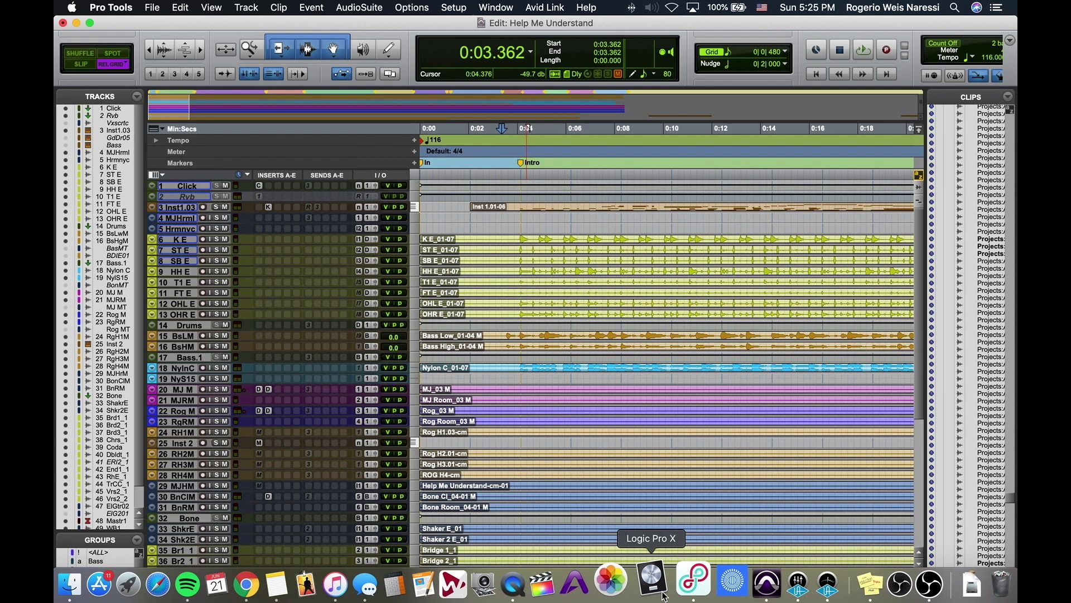
Bring Loopback forward, then hide it to reveal the Pro Tools 'Help Me Understand' session
left_click(687, 581)
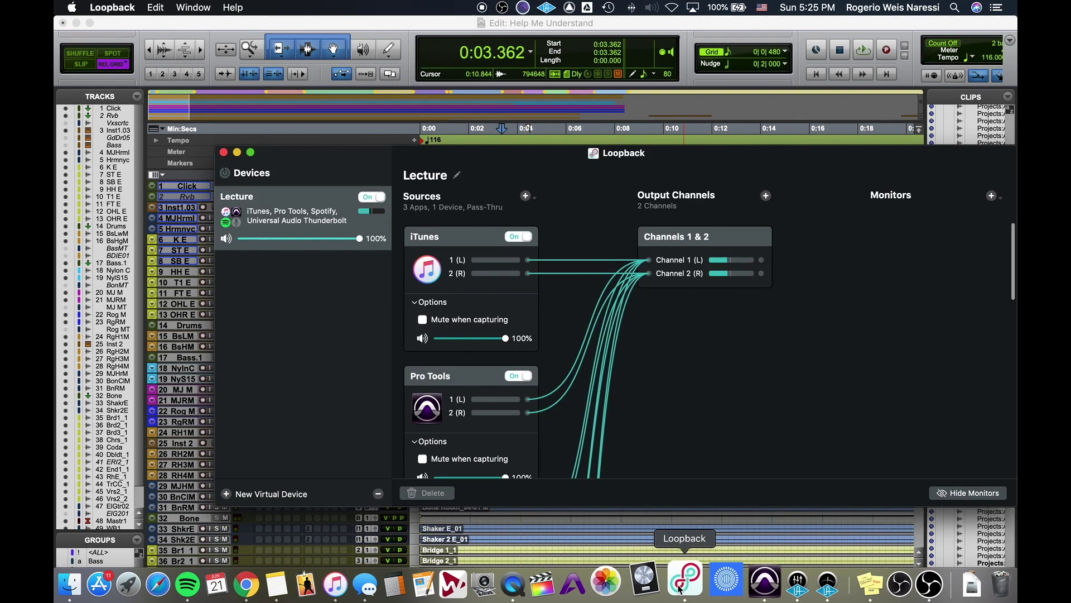
key("super+Tab")
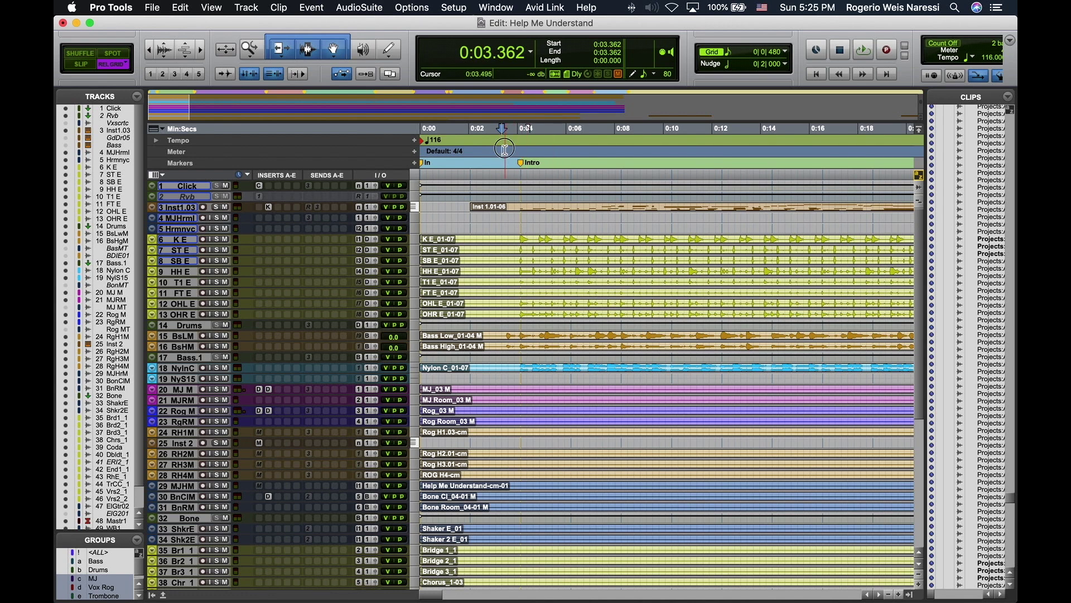
key("space")
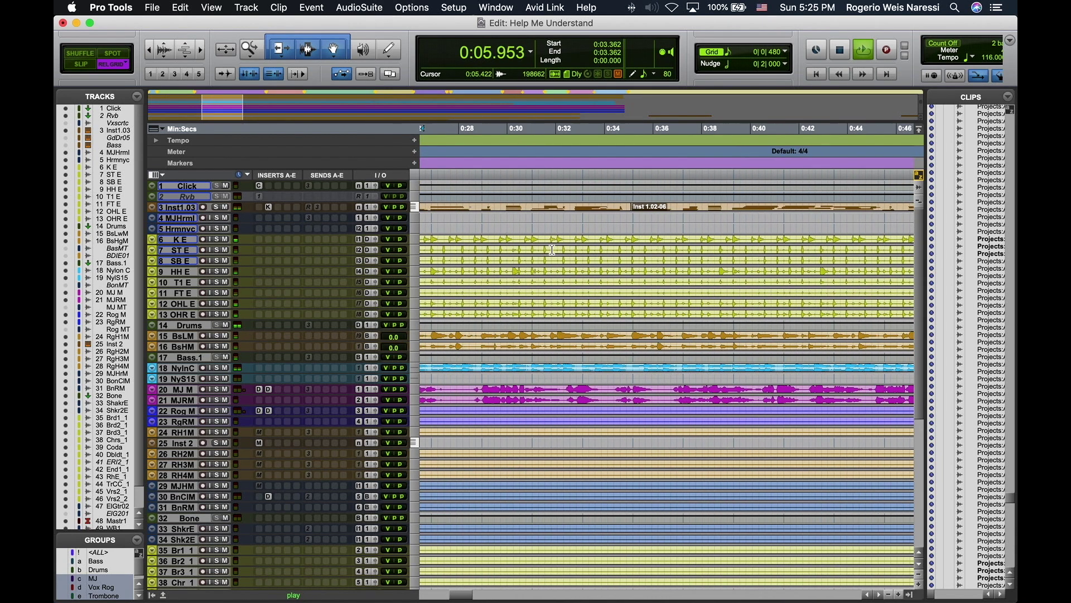
scroll(555, 251, "right", 3)
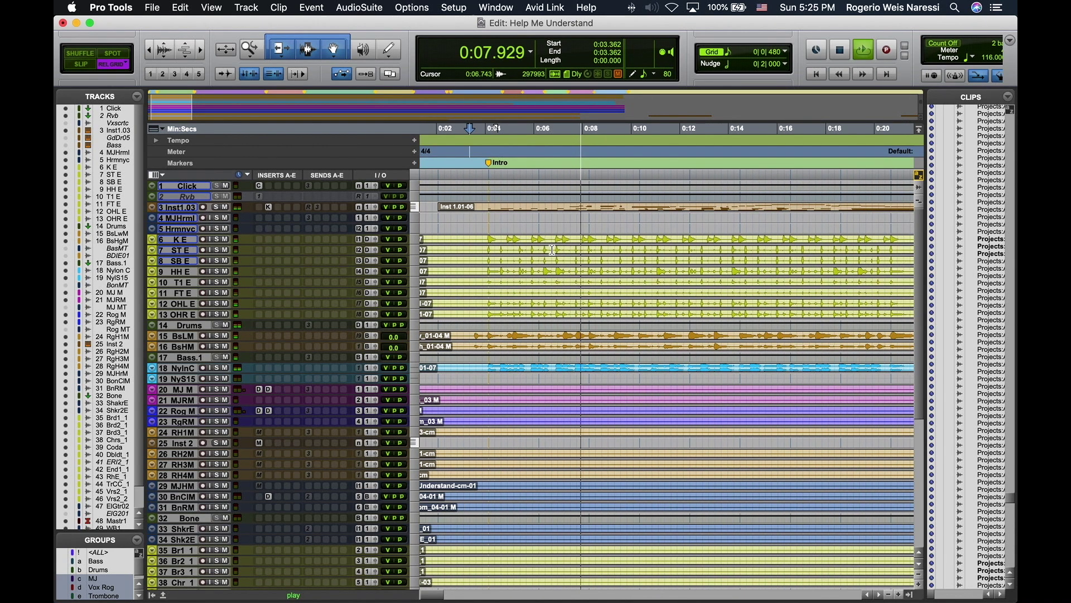
key("space")
mouse_move(365, 599)
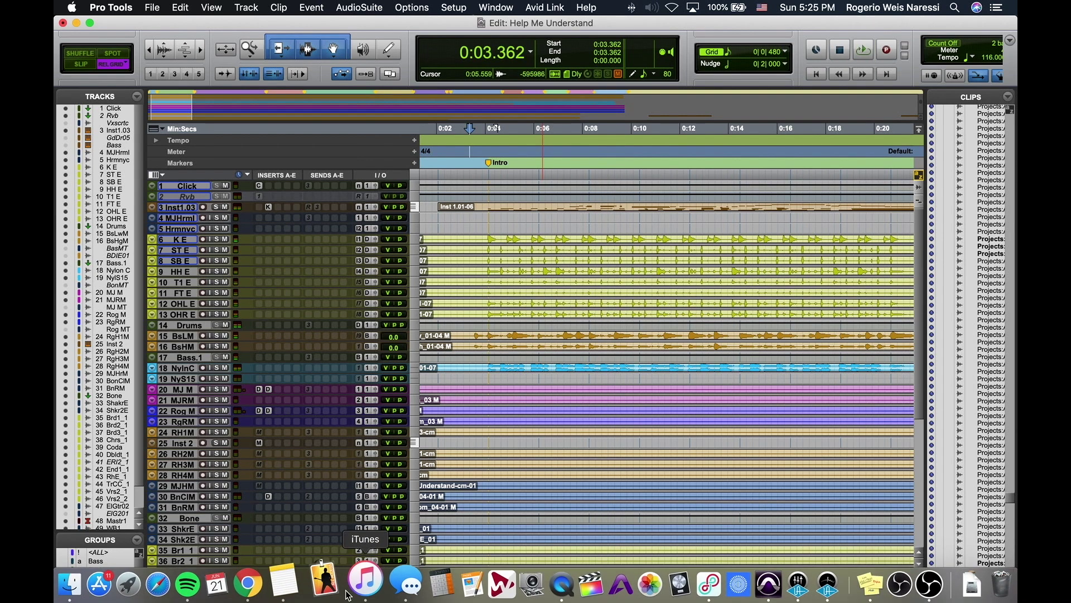
Play Bittersweet briefly in Spotify, pause it at 2:27, then bring up iTunes
left_click(195, 581)
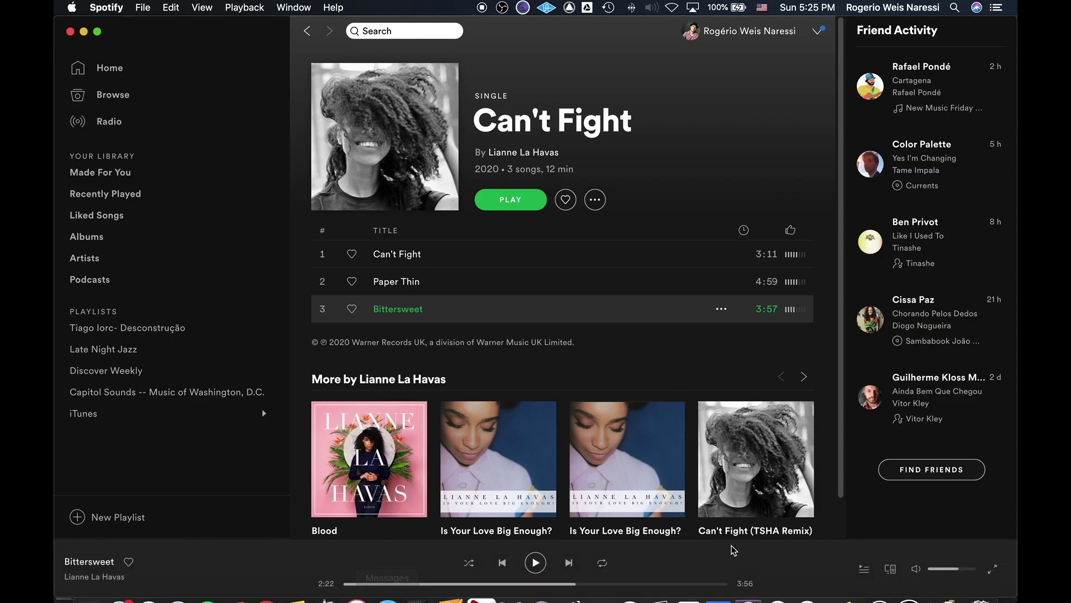
left_click(534, 563)
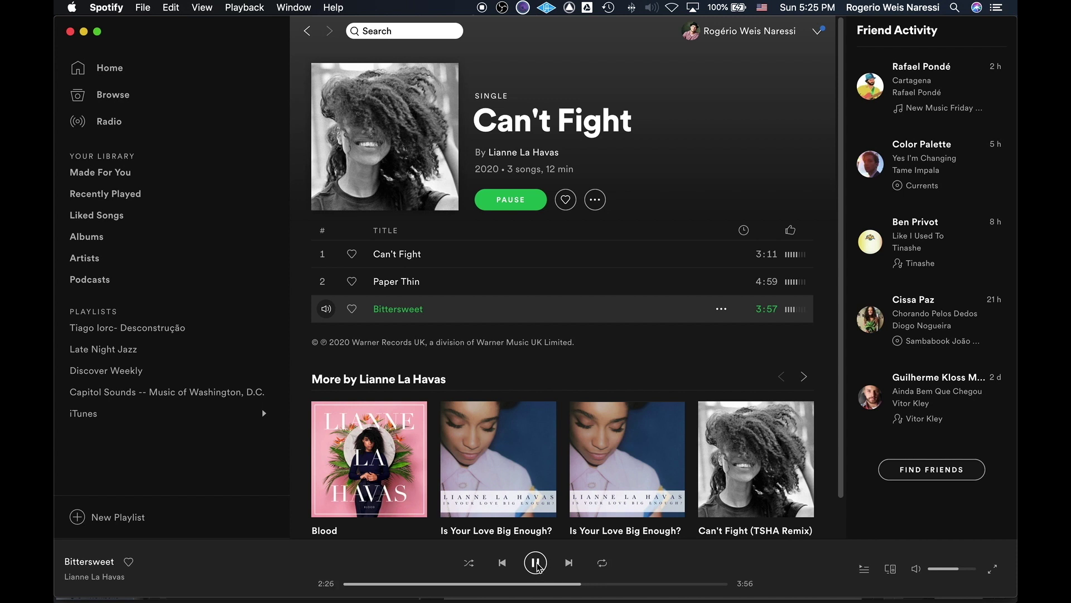
left_click(535, 562)
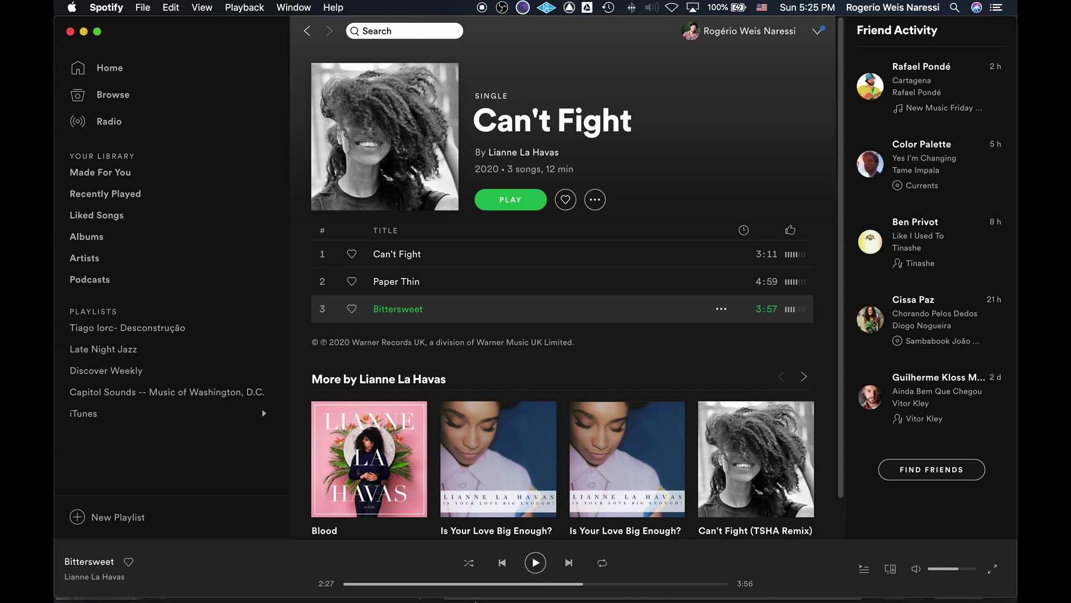
mouse_move(393, 600)
left_click(360, 583)
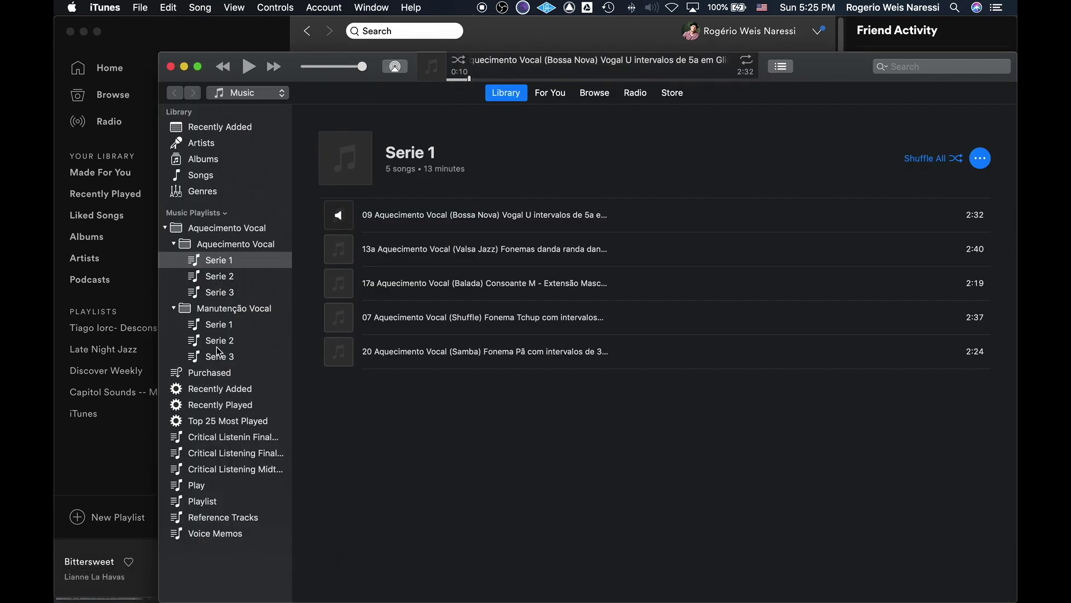
Play '09 Aquecimento Vocal (Bossa Nova)', the first Serie 1 track, in iTunes
left_click(339, 215)
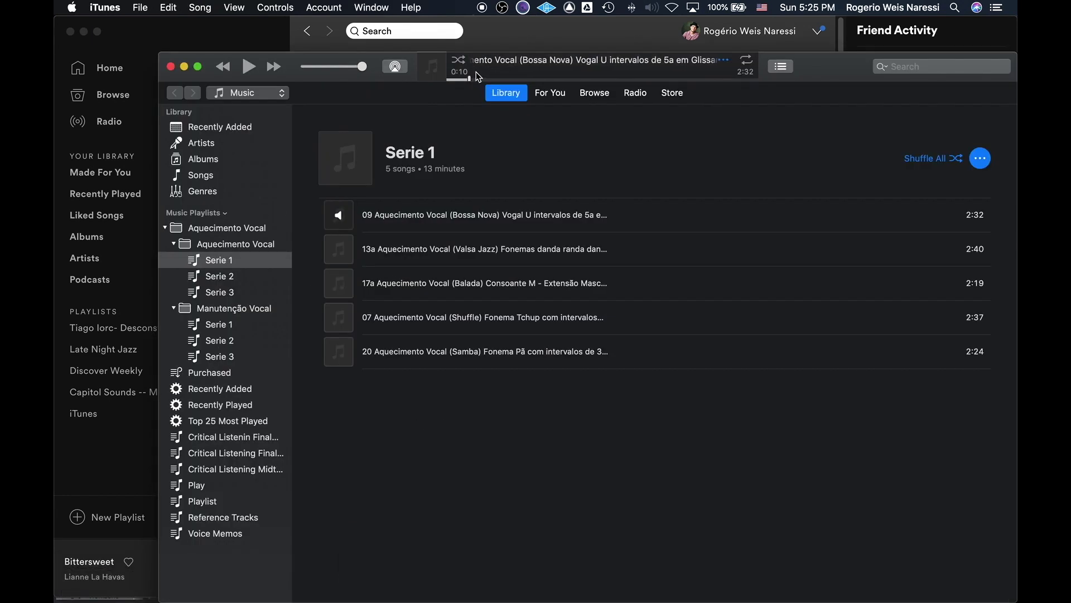
left_click(249, 68)
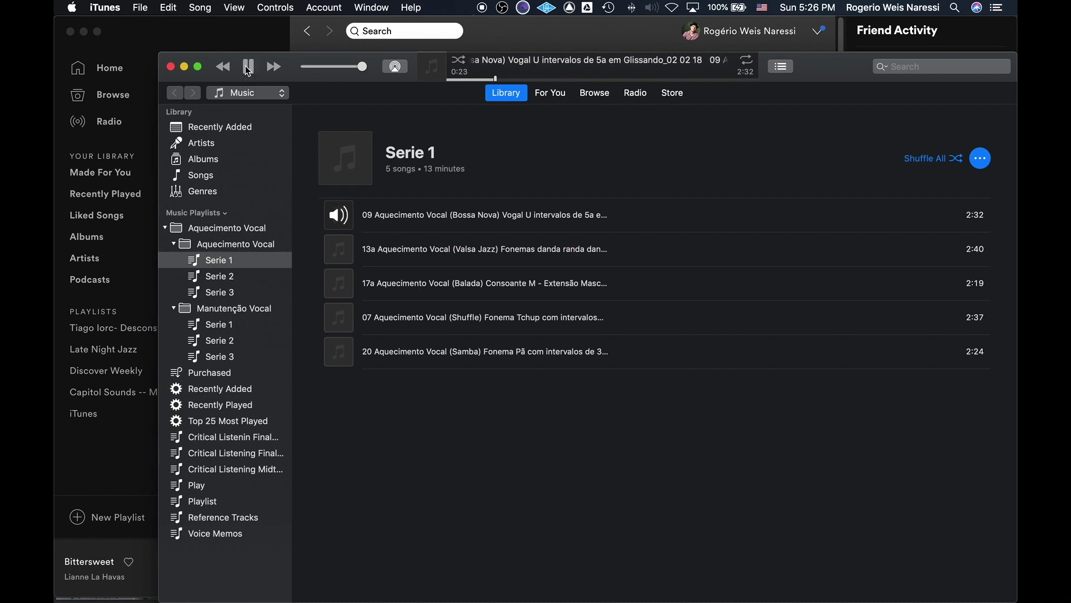